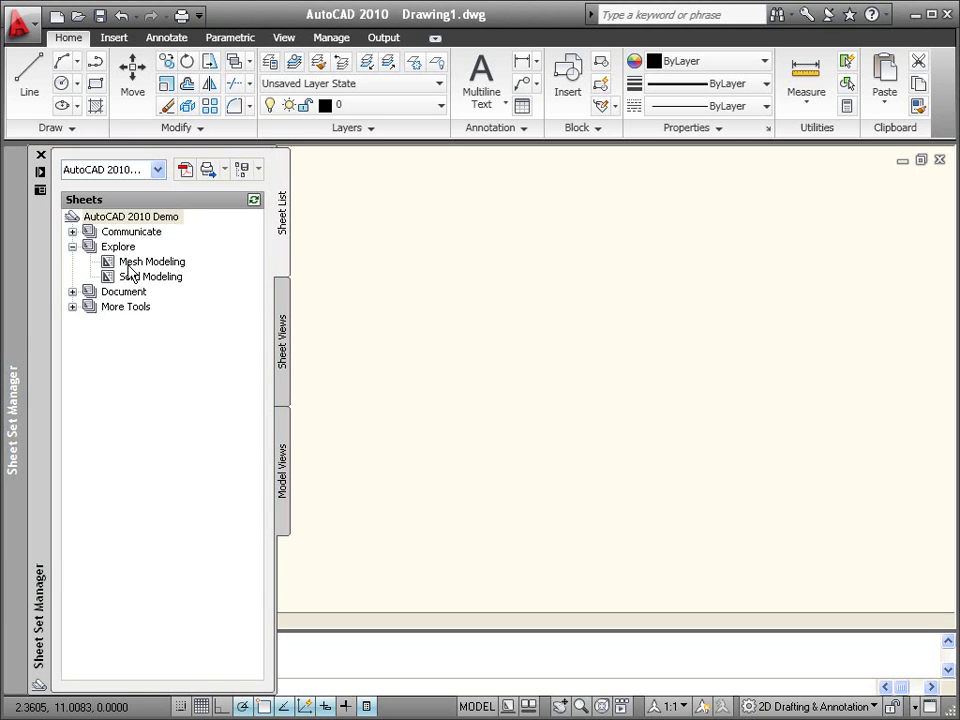
- Open the Mesh Modeling sheet in model space, switch to 3D Modeling, and show Mesh Primitive Options
{"action": "double_click", "coordinate": [128, 263]}
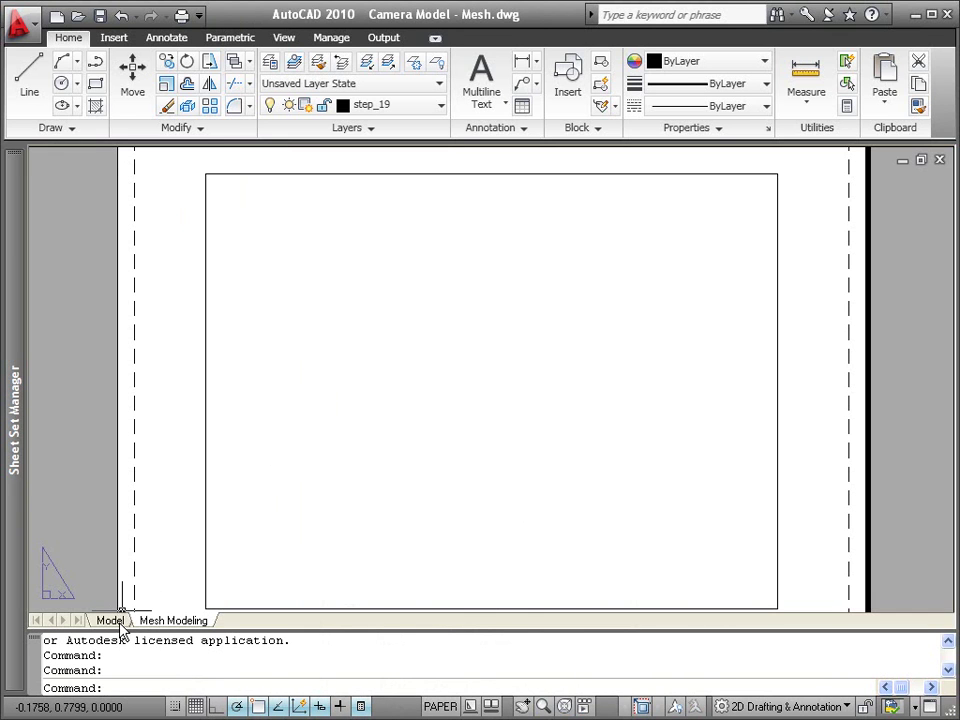
{"action": "left_click", "coordinate": [118, 621]}
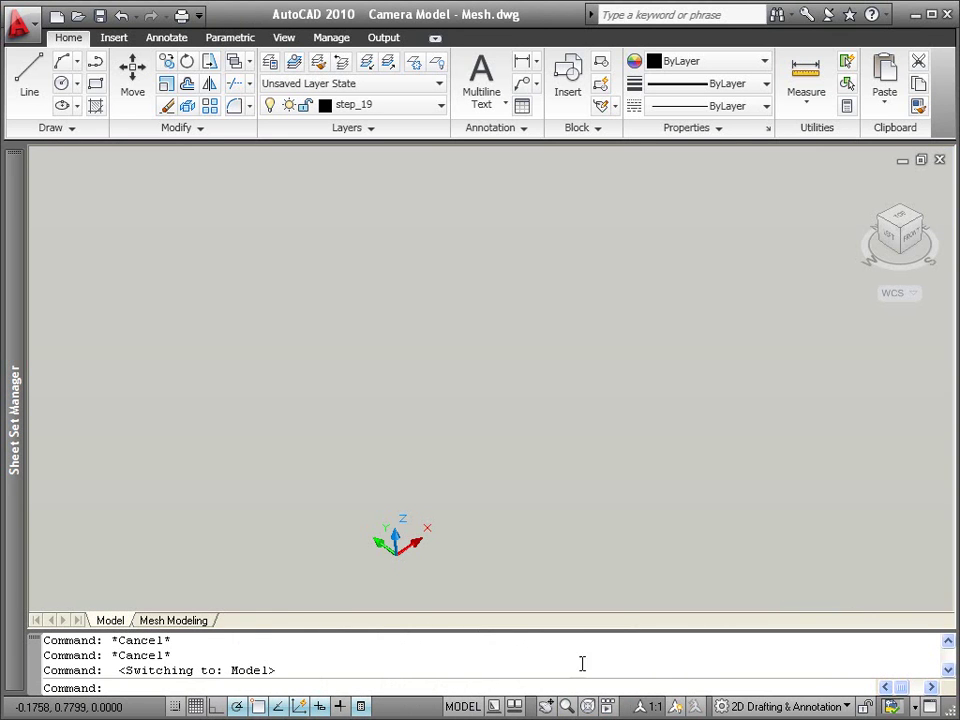
{"action": "left_click", "coordinate": [722, 706]}
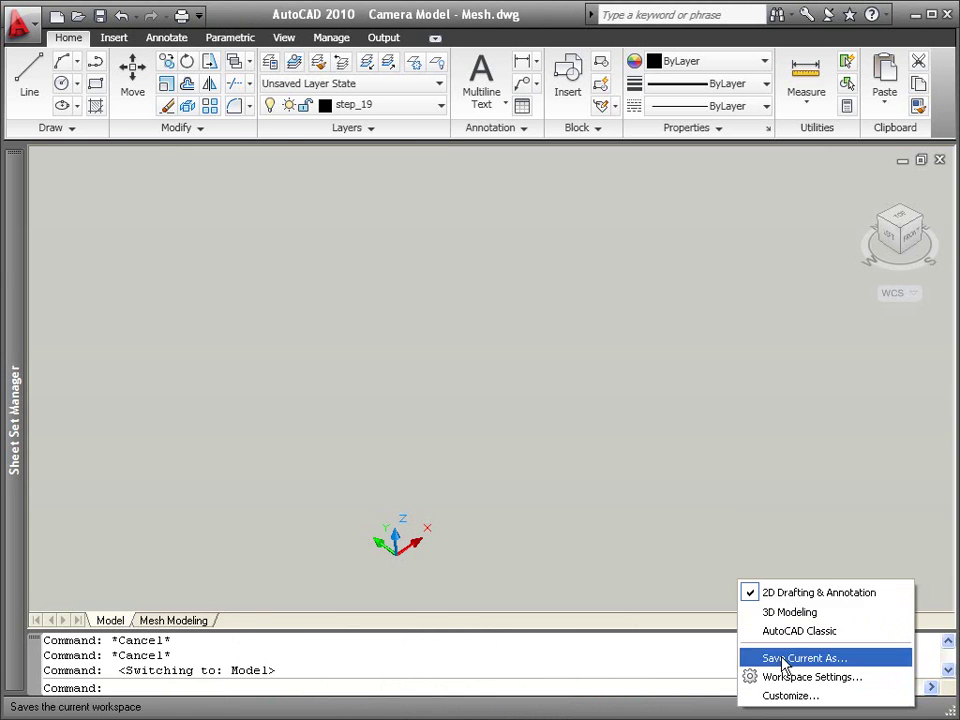
{"action": "left_click", "coordinate": [789, 613]}
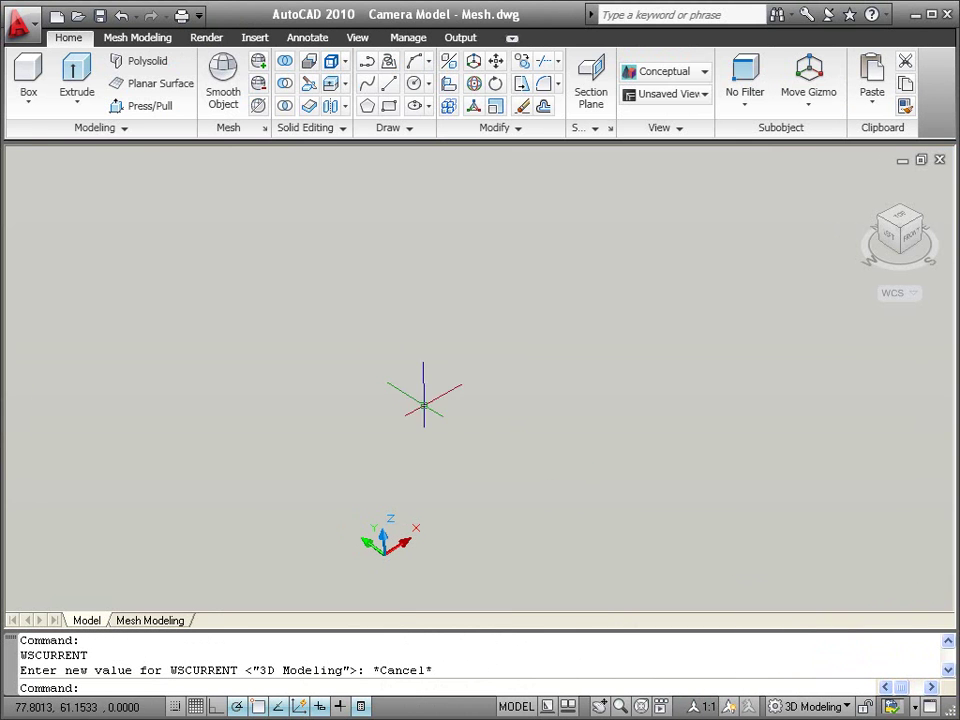
{"action": "left_click", "coordinate": [118, 42]}
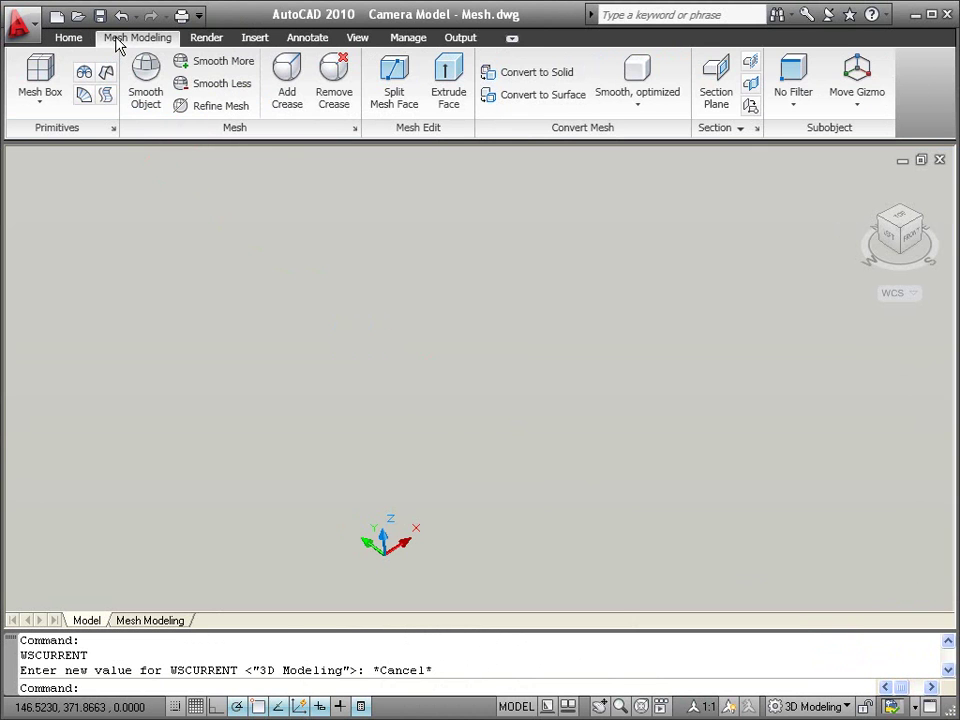
{"action": "left_click", "coordinate": [112, 128]}
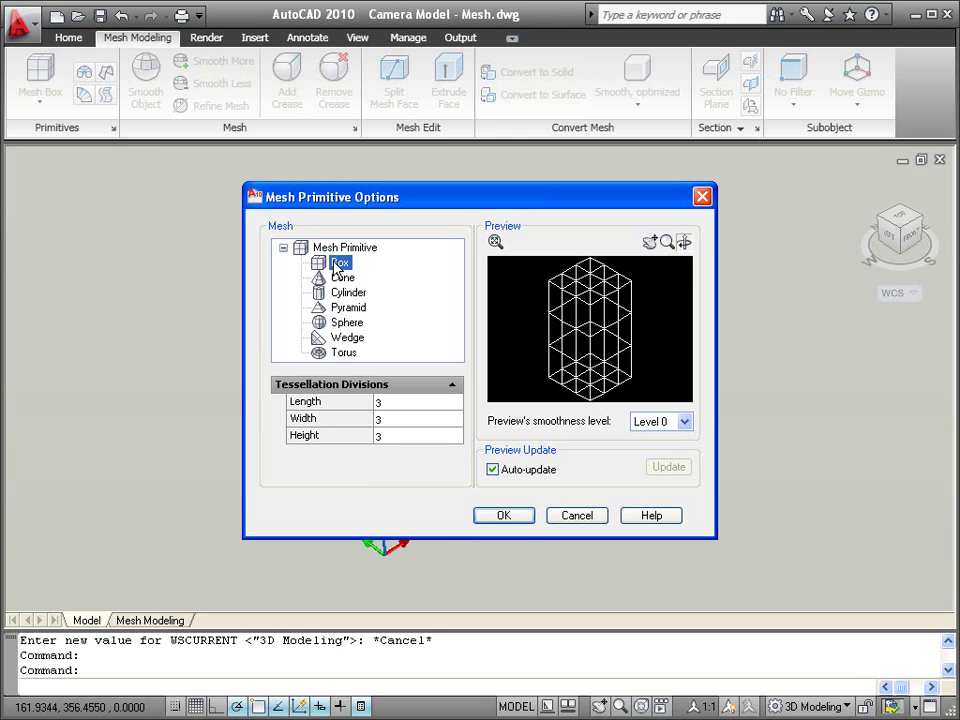
- Set the Box mesh primitive's length tessellation divisions to 5, keeping width and height at 3
{"action": "left_click", "coordinate": [339, 277]}
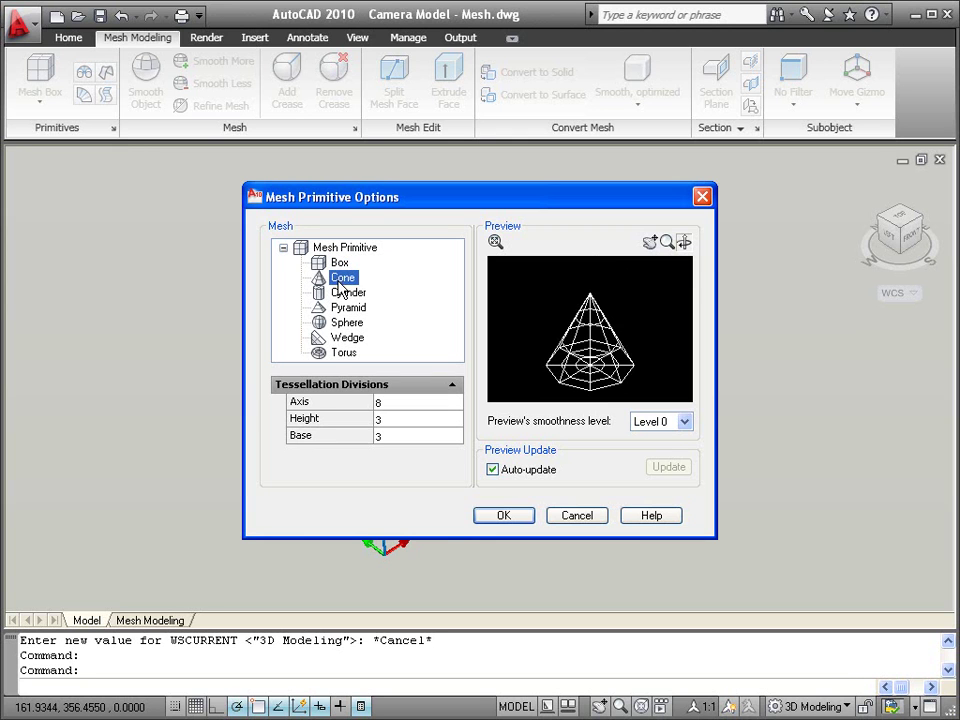
{"action": "left_click", "coordinate": [344, 293]}
{"action": "left_click", "coordinate": [337, 264]}
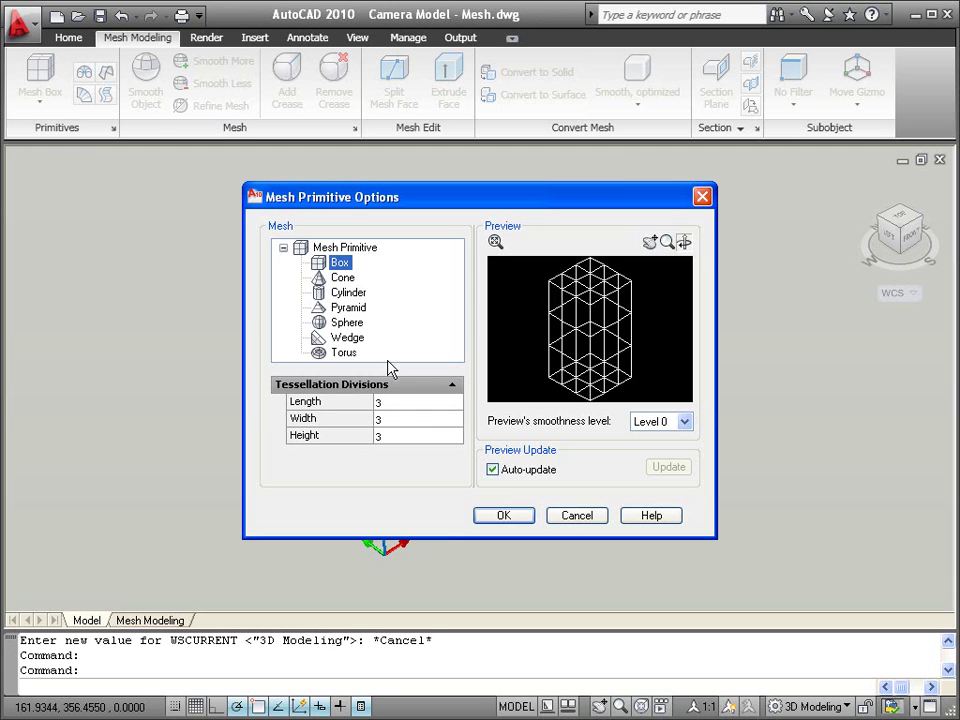
{"action": "left_click", "coordinate": [408, 402]}
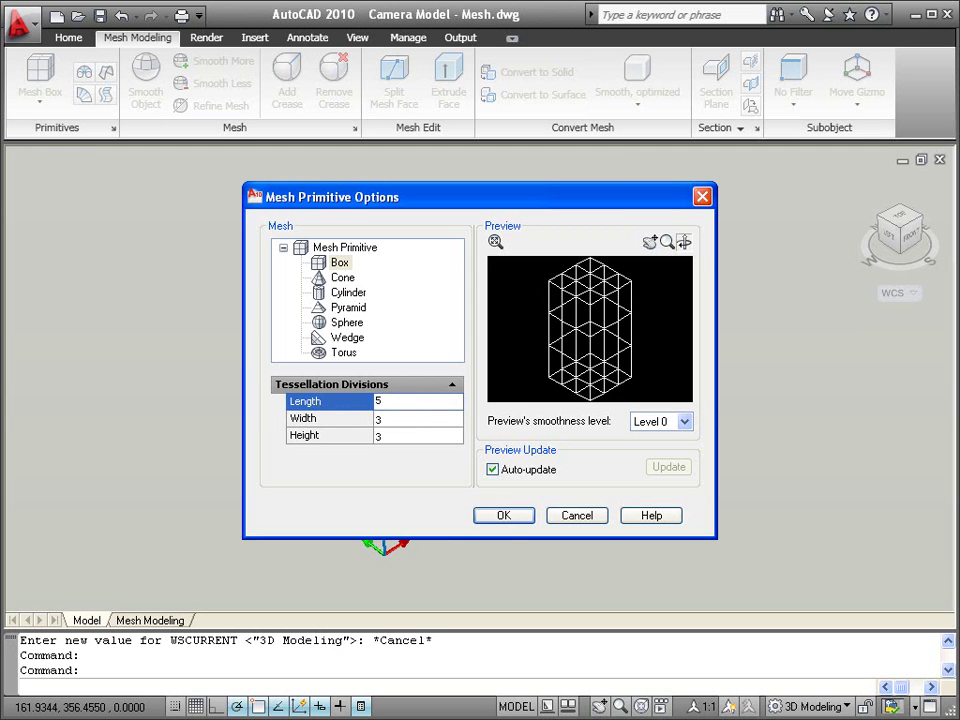
- Create a mesh box 180 long, 40 wide and 80 tall
{"action": "left_click", "coordinate": [504, 516]}
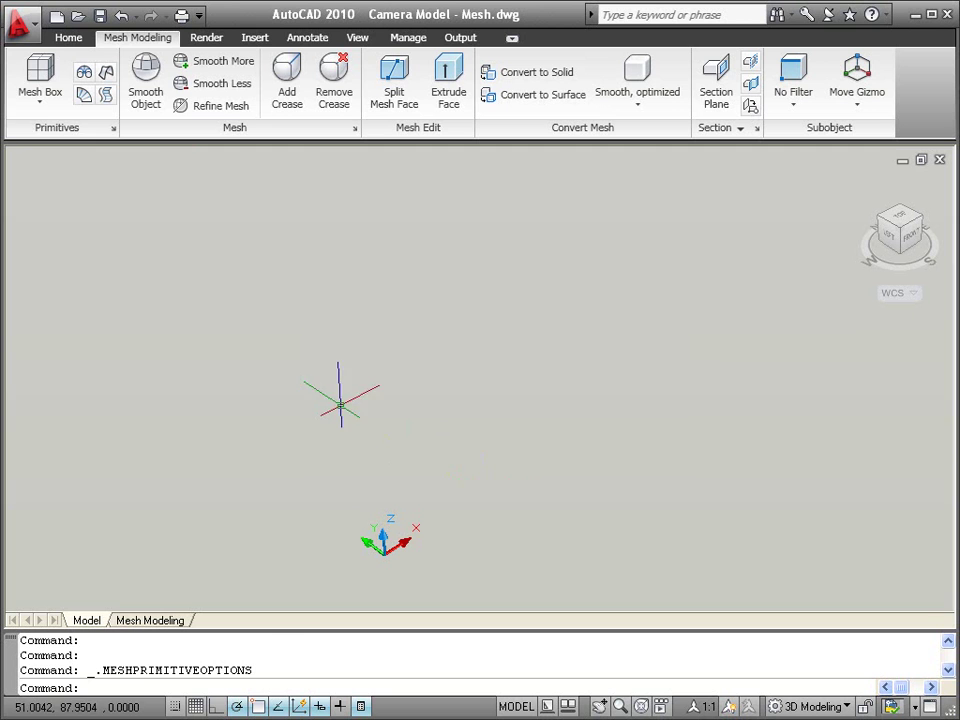
{"action": "left_click", "coordinate": [40, 94]}
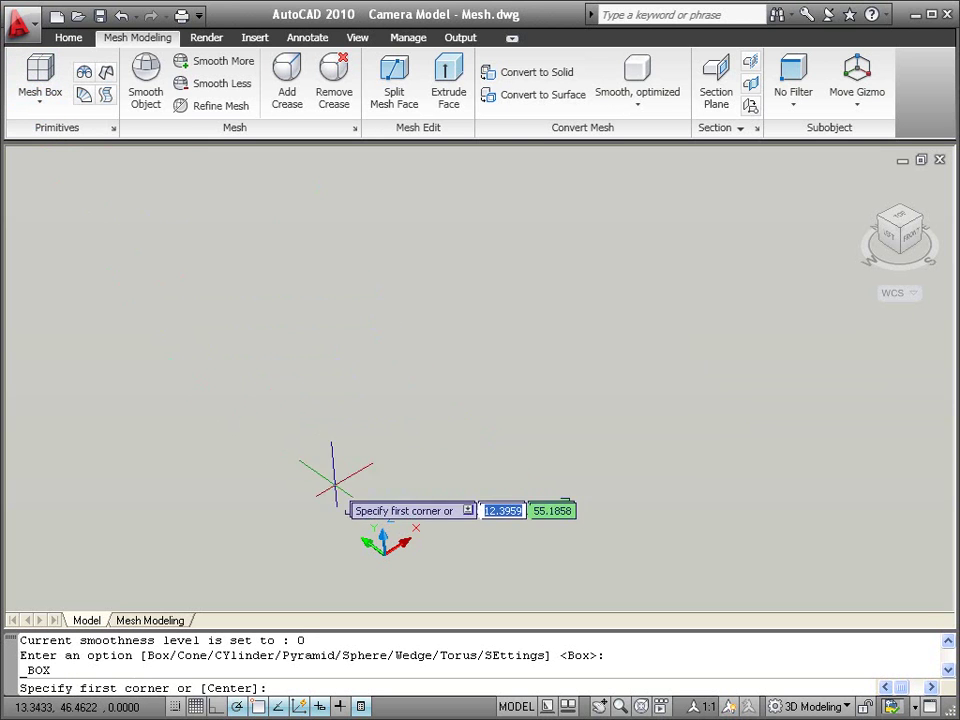
{"action": "left_click", "coordinate": [394, 515]}
{"action": "type", "text": "1"}
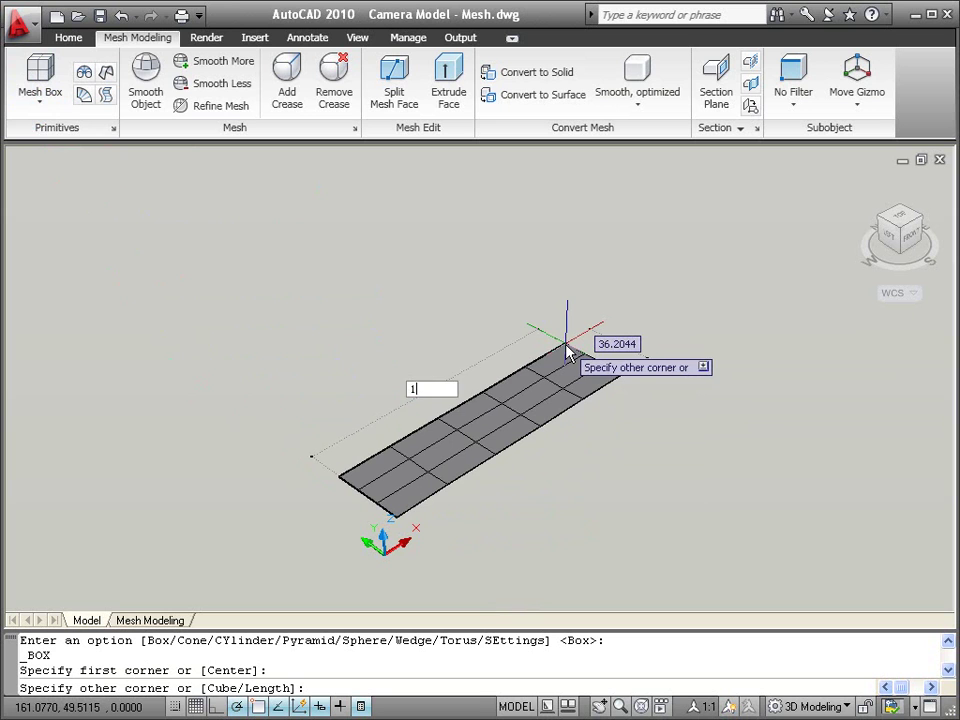
{"action": "type", "text": "80"}
{"action": "key", "text": "Tab"}
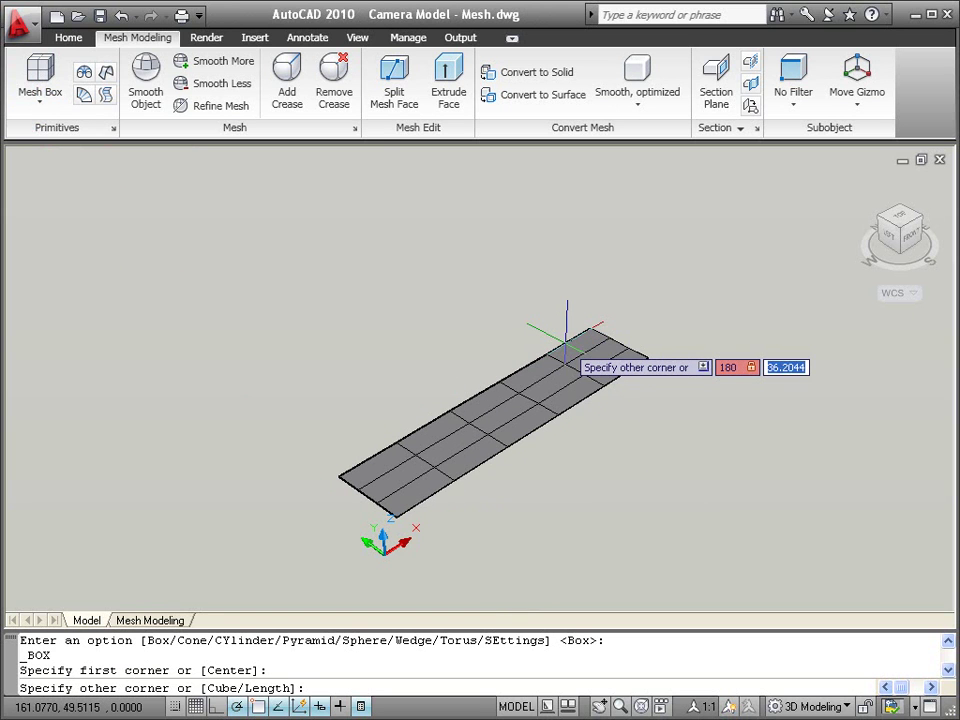
{"action": "type", "text": "40"}
{"action": "key", "text": "Return"}
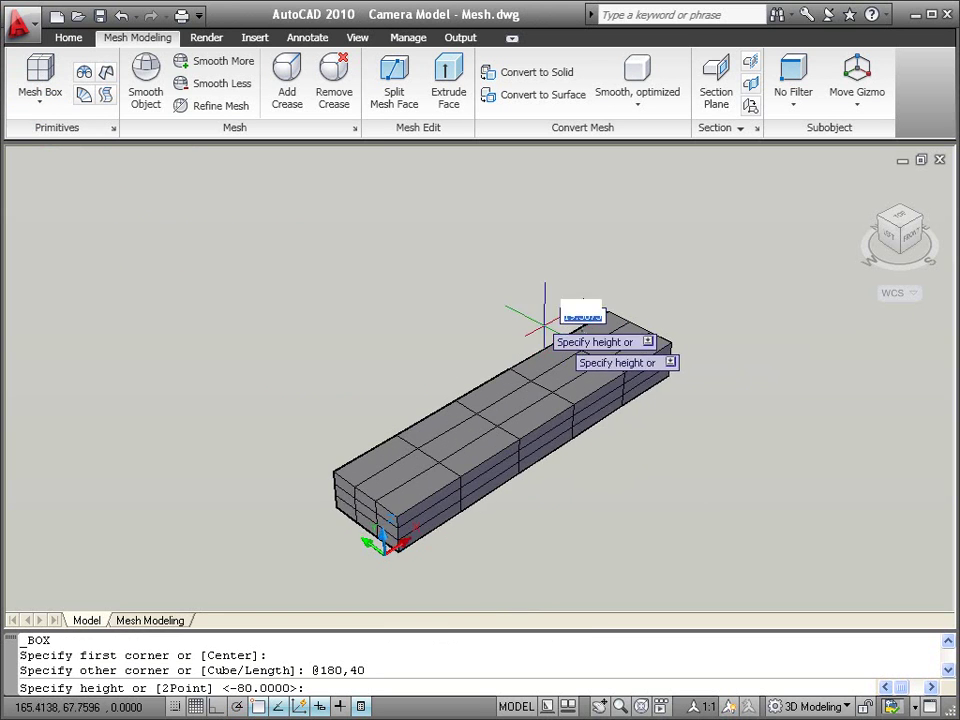
{"action": "type", "text": "80"}
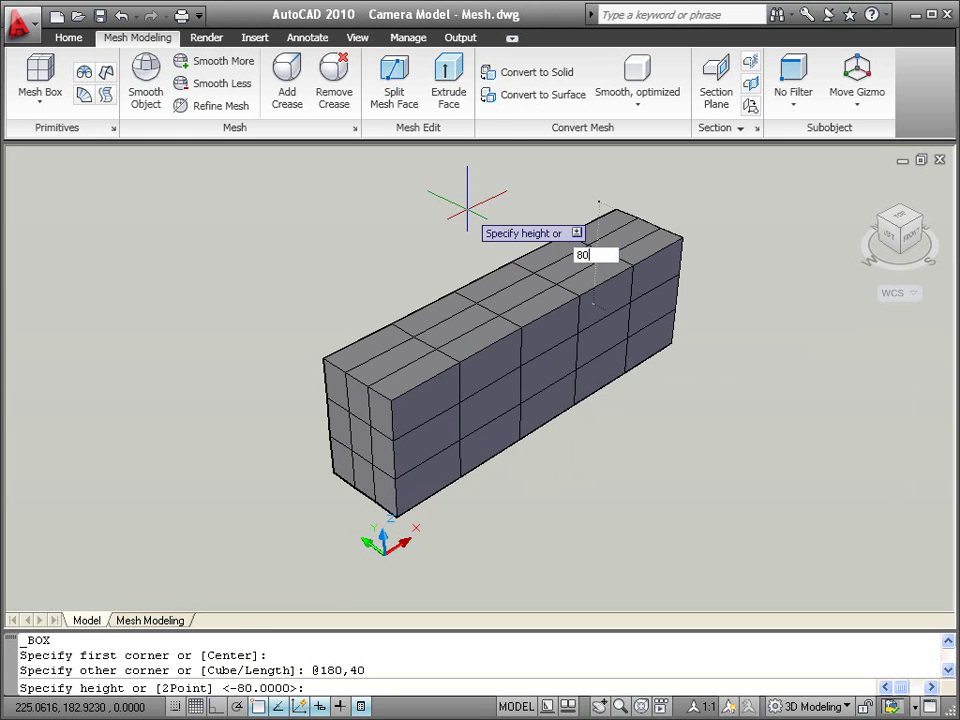
{"action": "key", "text": "Return"}
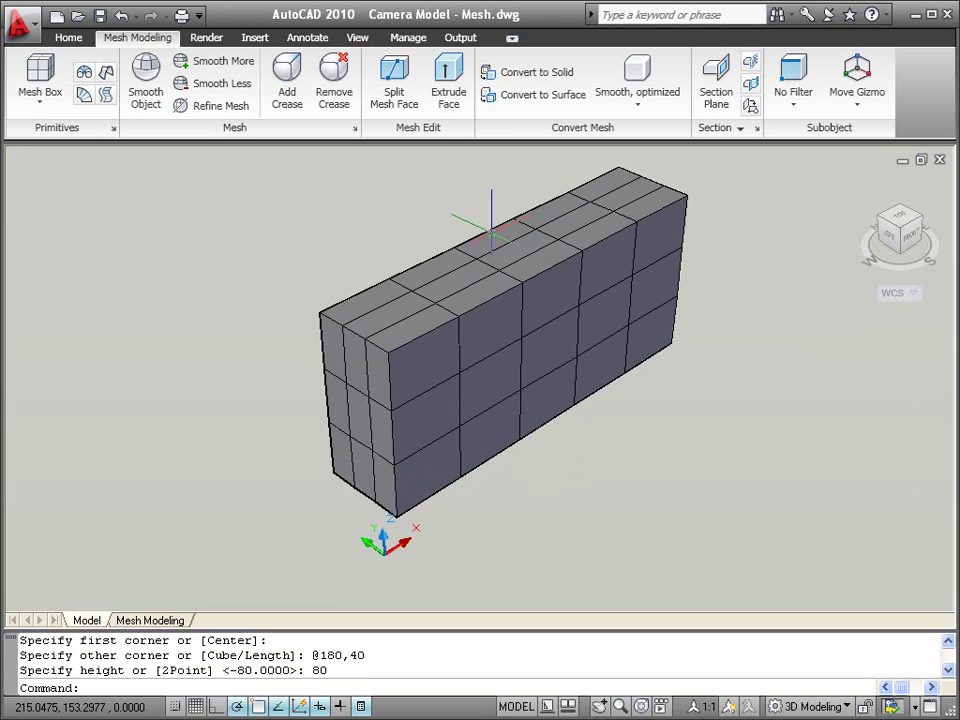
- Raise the two adjacent middle top faces of the box 30 units along Z
{"action": "left_click", "coordinate": [508, 248], "text": "ctrl"}
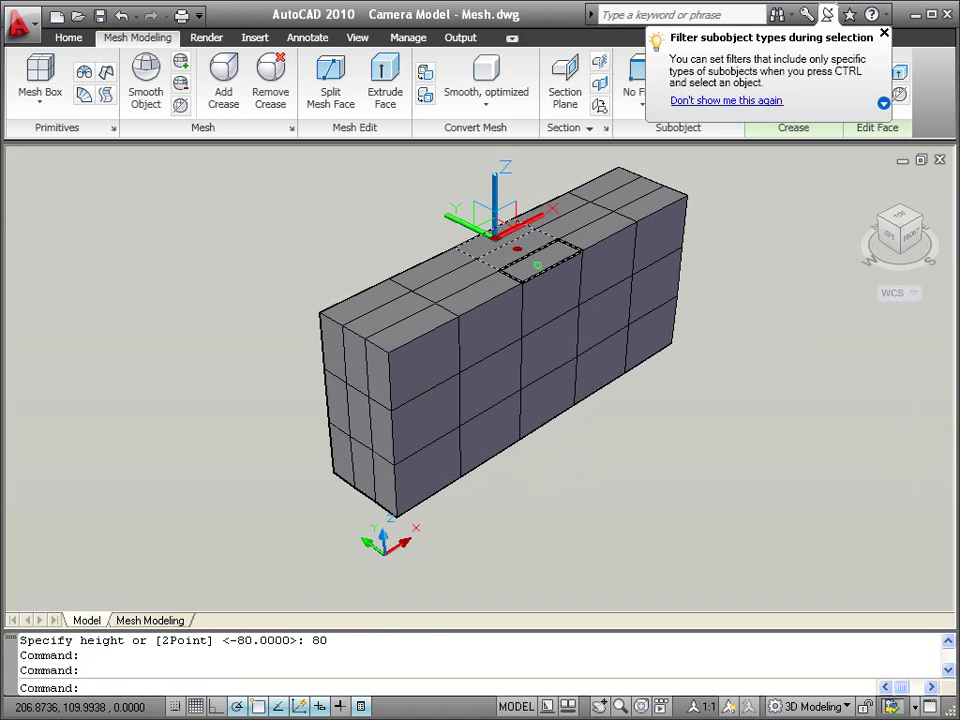
{"action": "left_click", "coordinate": [540, 263], "text": "ctrl"}
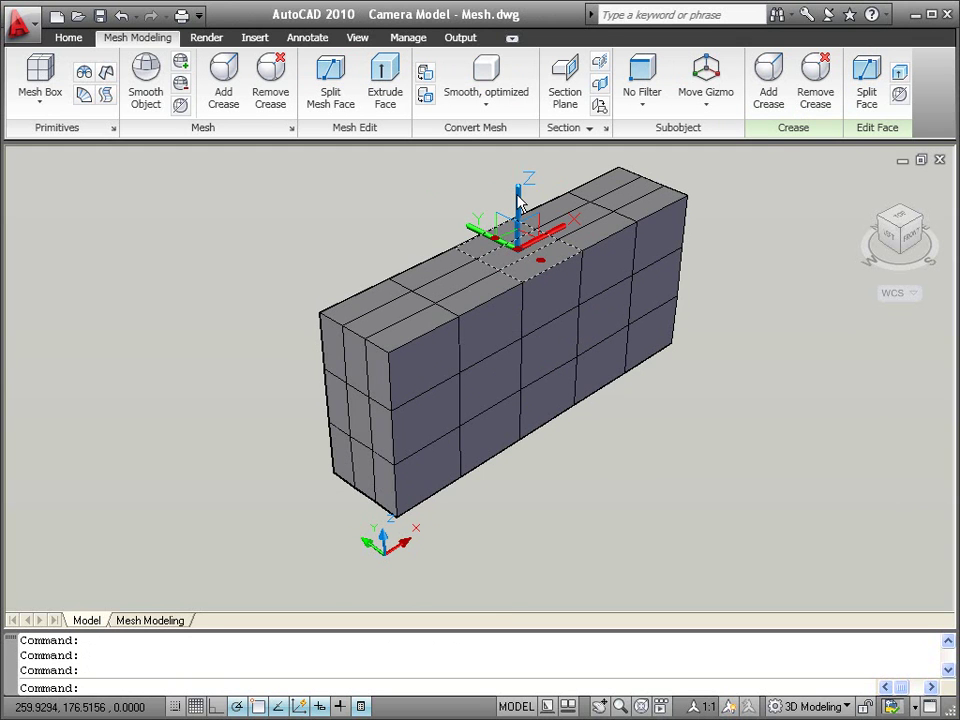
{"action": "left_click", "coordinate": [519, 215]}
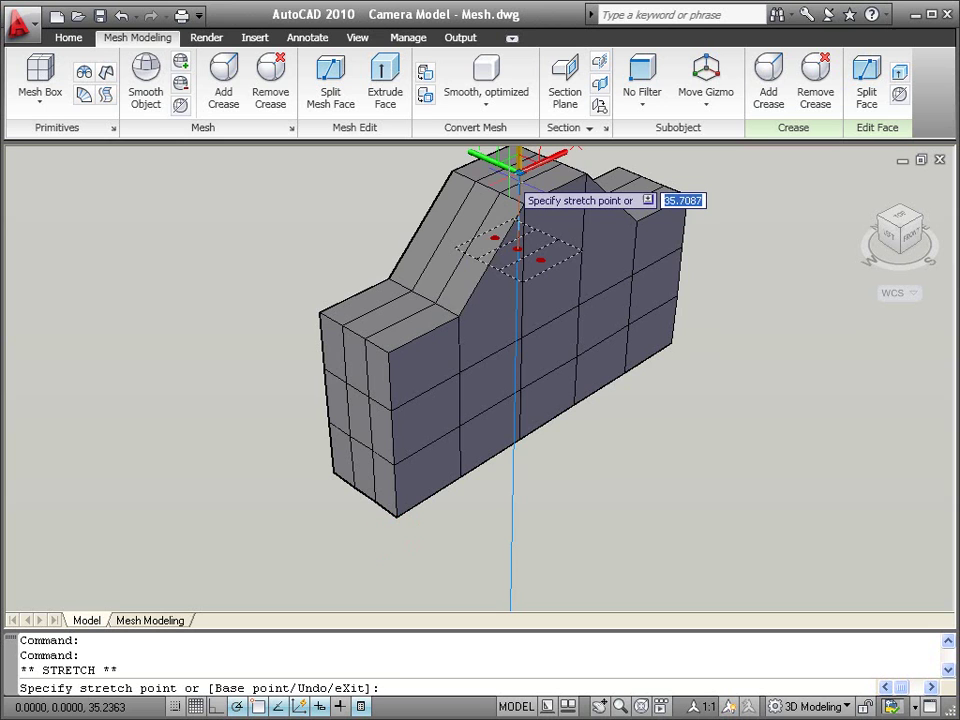
{"action": "type", "text": "30"}
{"action": "key", "text": "Return"}
{"action": "key", "text": "Escape"}
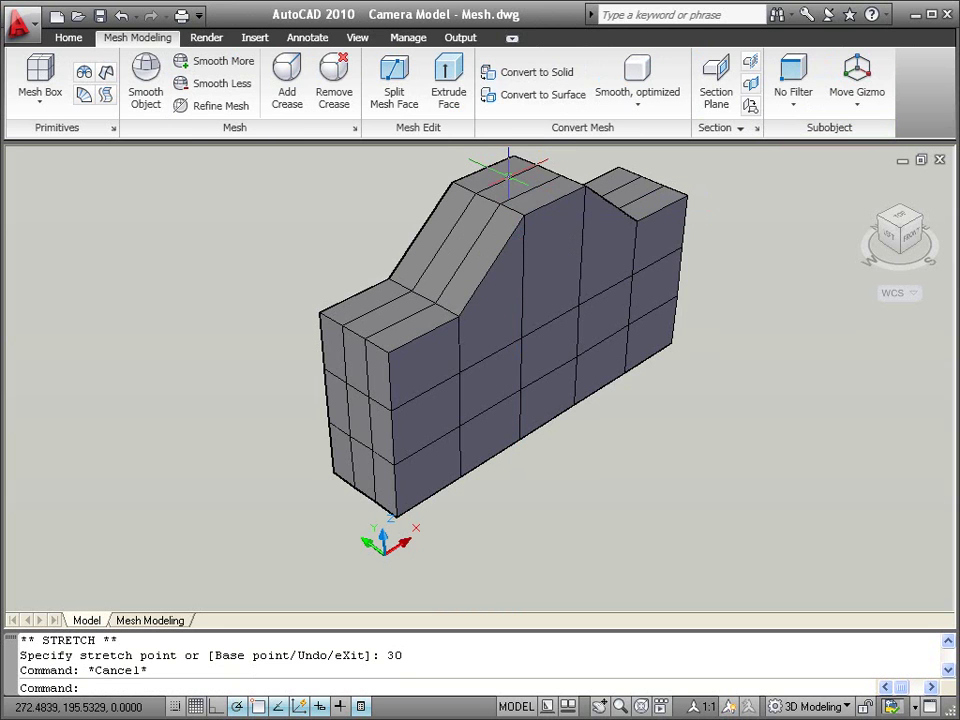
- Set the subobject filter to Edge and pick the box's front vertical edge
{"action": "left_click", "coordinate": [795, 110]}
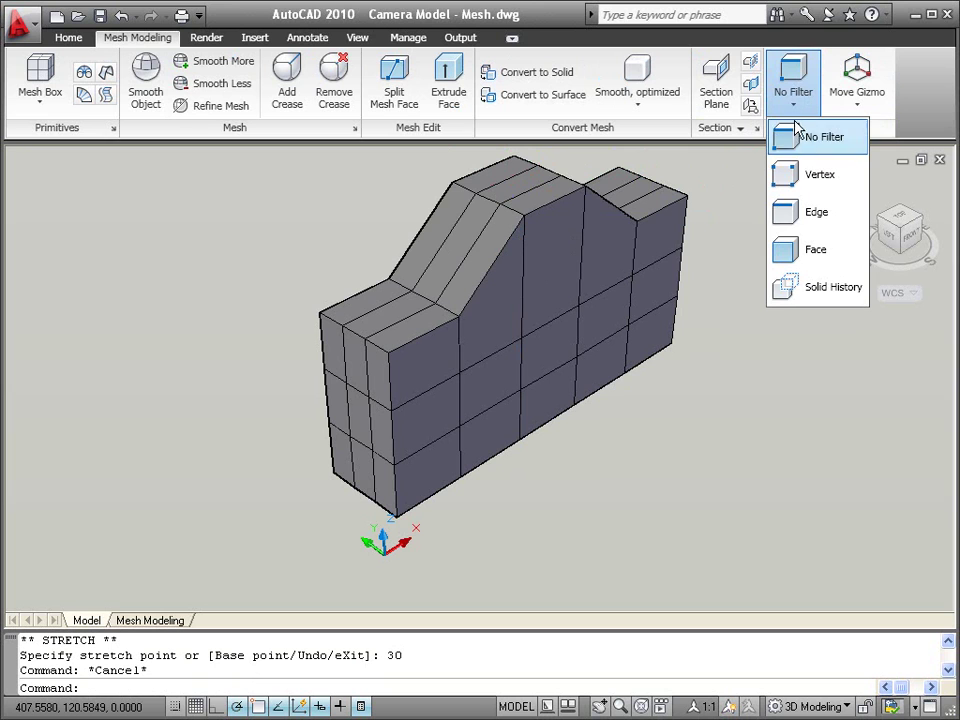
{"action": "key", "text": "Escape"}
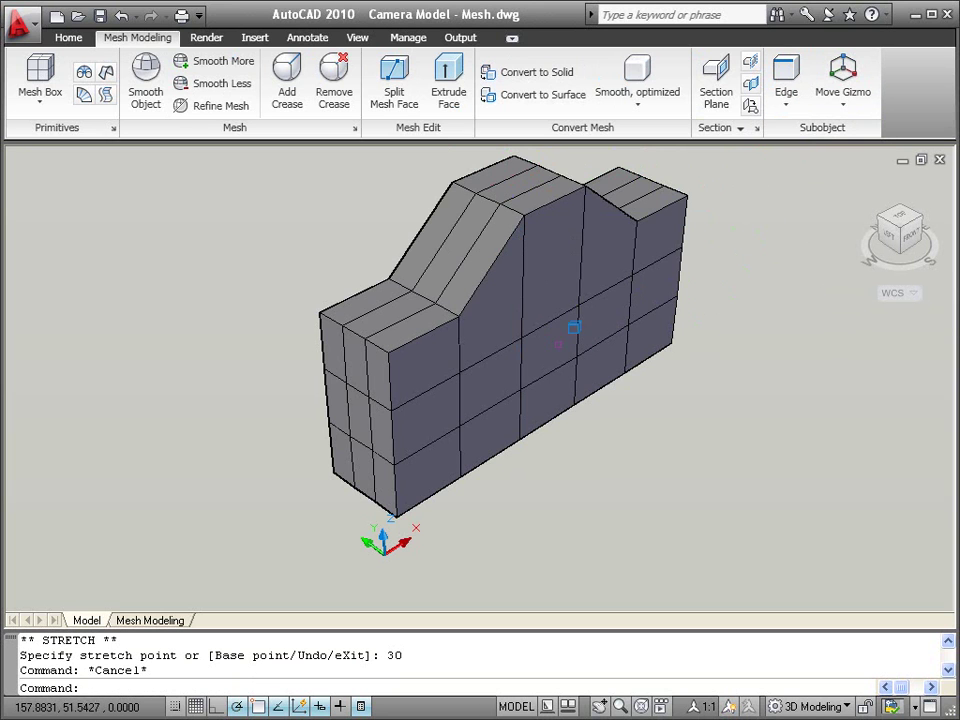
{"action": "left_click", "coordinate": [408, 378]}
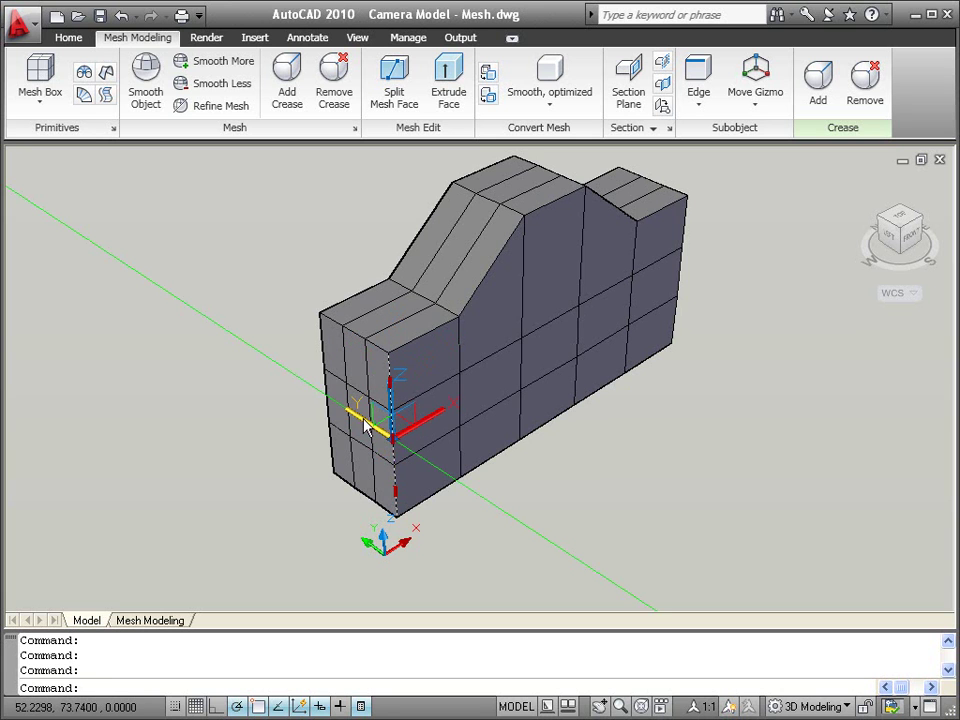
- Stretch the front vertical edge 20 units out along Y
{"action": "left_click", "coordinate": [372, 428]}
{"action": "type", "text": "2"}
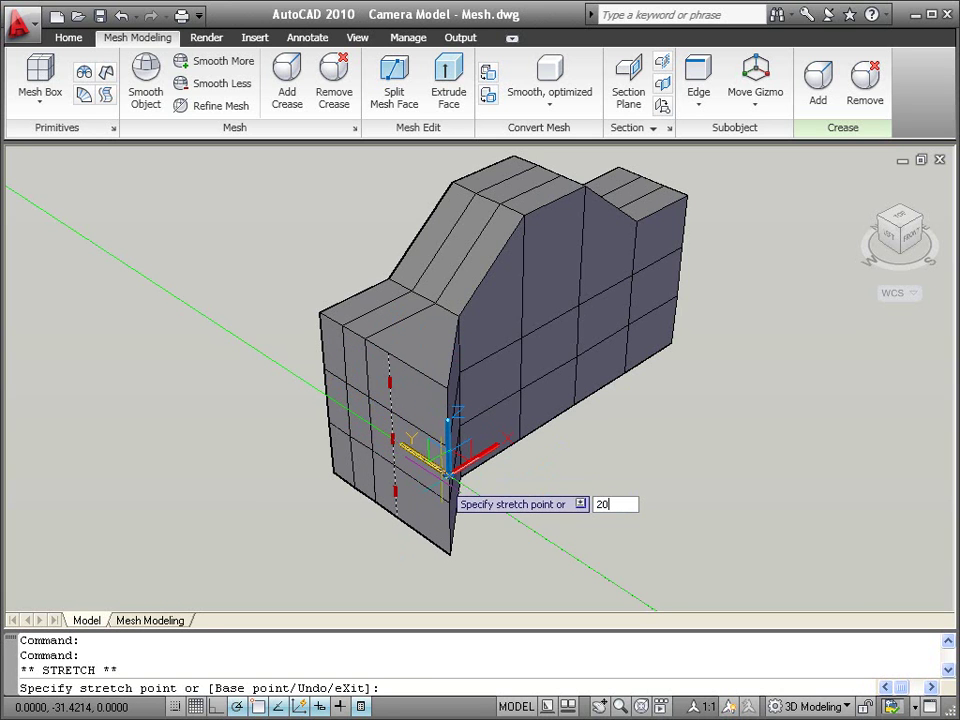
{"action": "type", "text": "0"}
{"action": "key", "text": "Return"}
{"action": "key", "text": "Escape"}
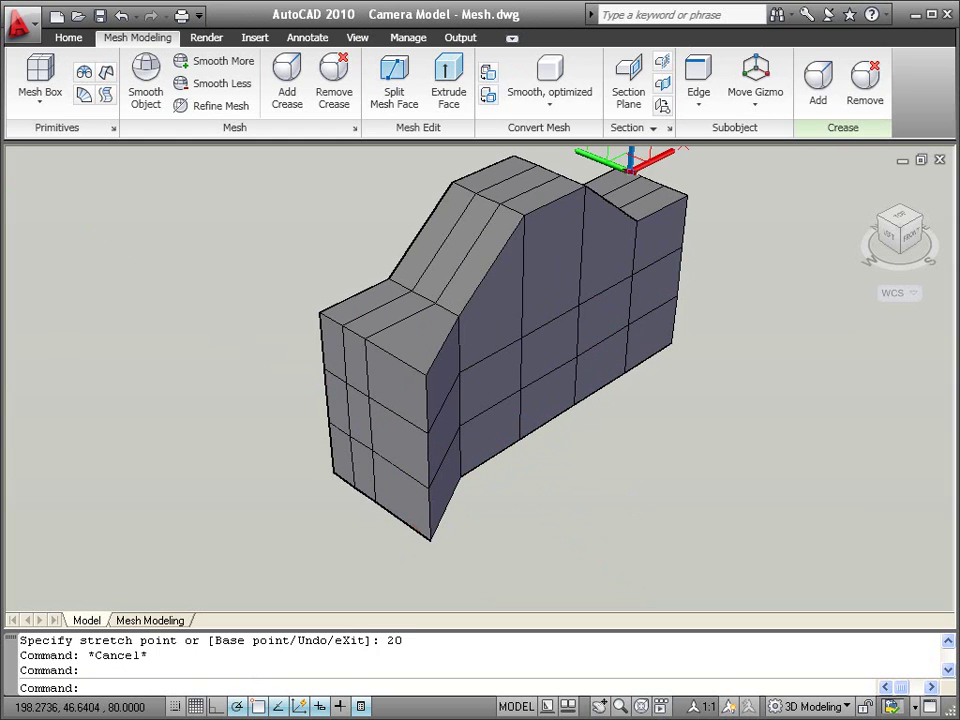
- Lower the top rear edge 10 units along Z
{"action": "key", "text": "Return"}
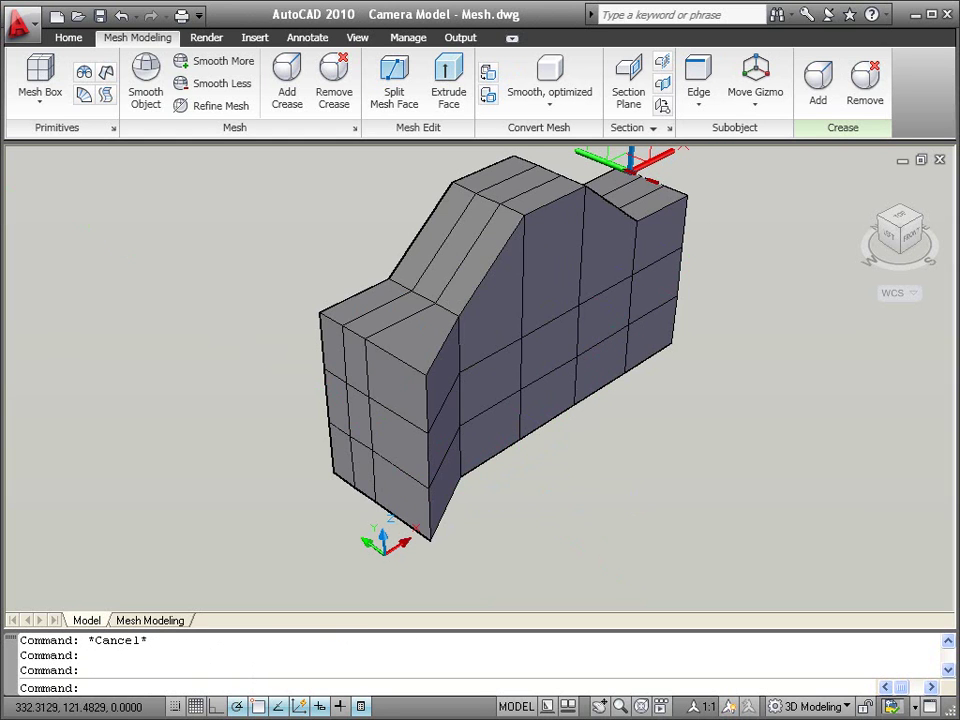
{"action": "key", "text": "Return"}
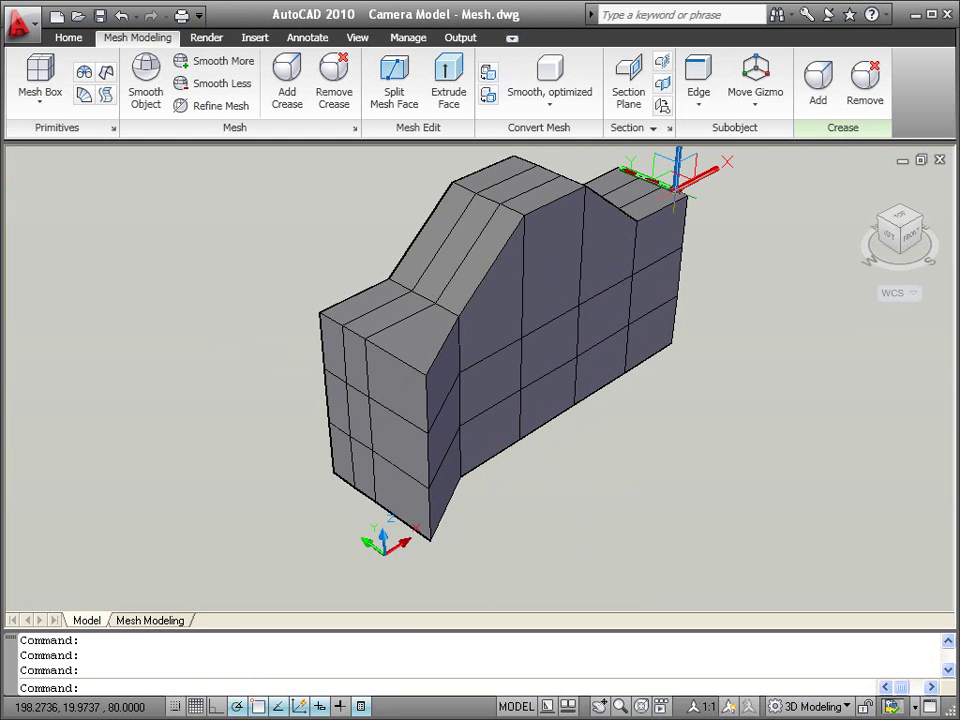
{"action": "left_click", "coordinate": [679, 160]}
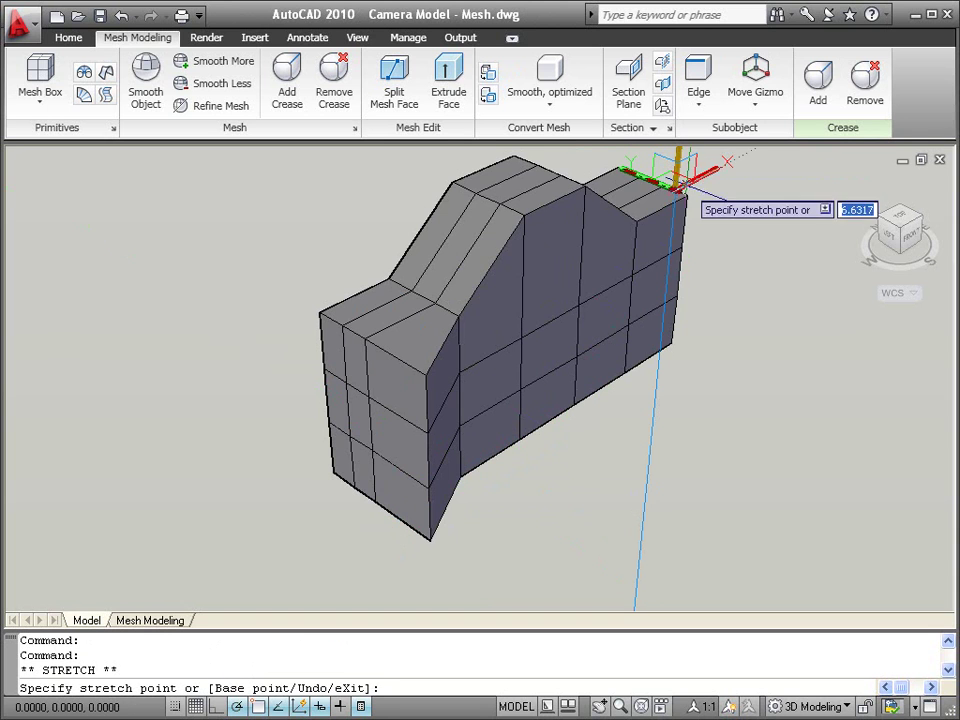
{"action": "type", "text": "10"}
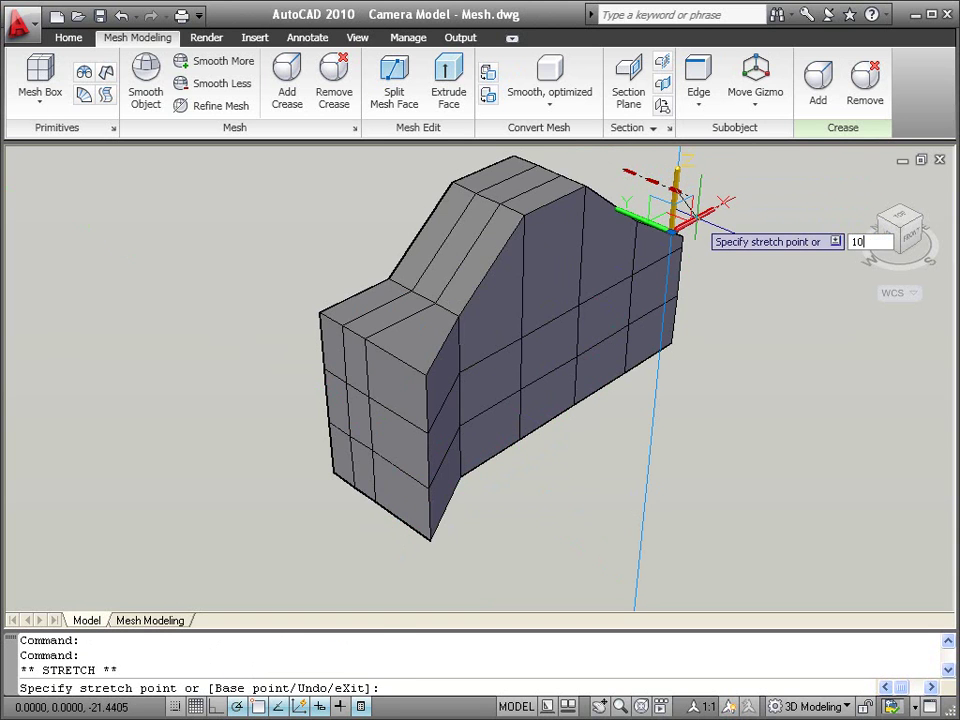
{"action": "key", "text": "Return"}
{"action": "key", "text": "Escape"}
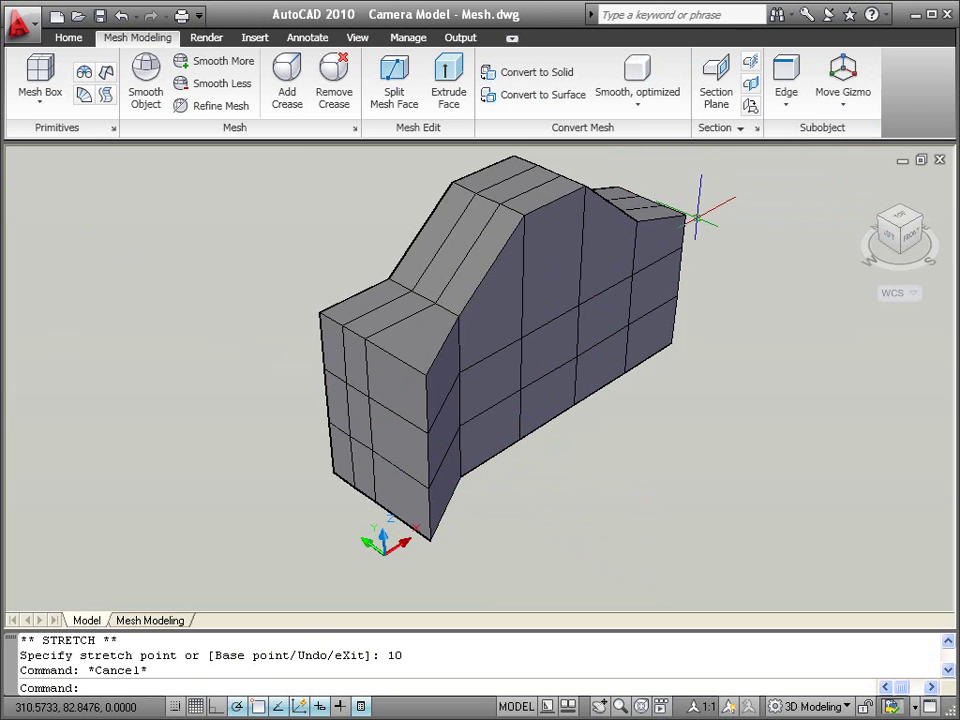
- Apply Smooth More twice to the camera-body mesh
{"action": "left_click", "coordinate": [218, 70]}
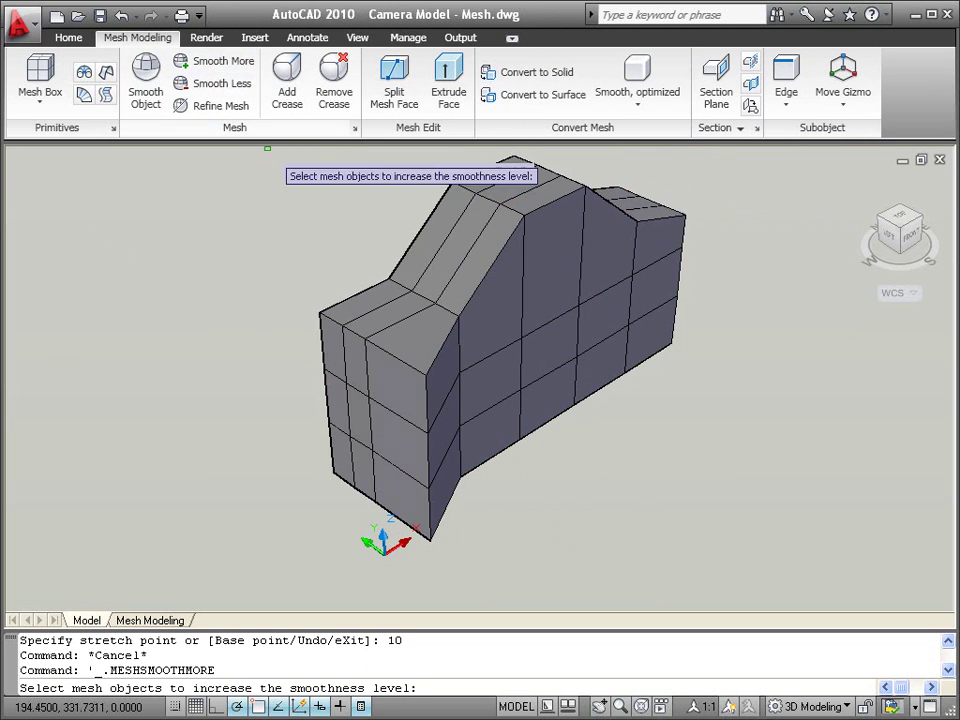
{"action": "left_click", "coordinate": [381, 302]}
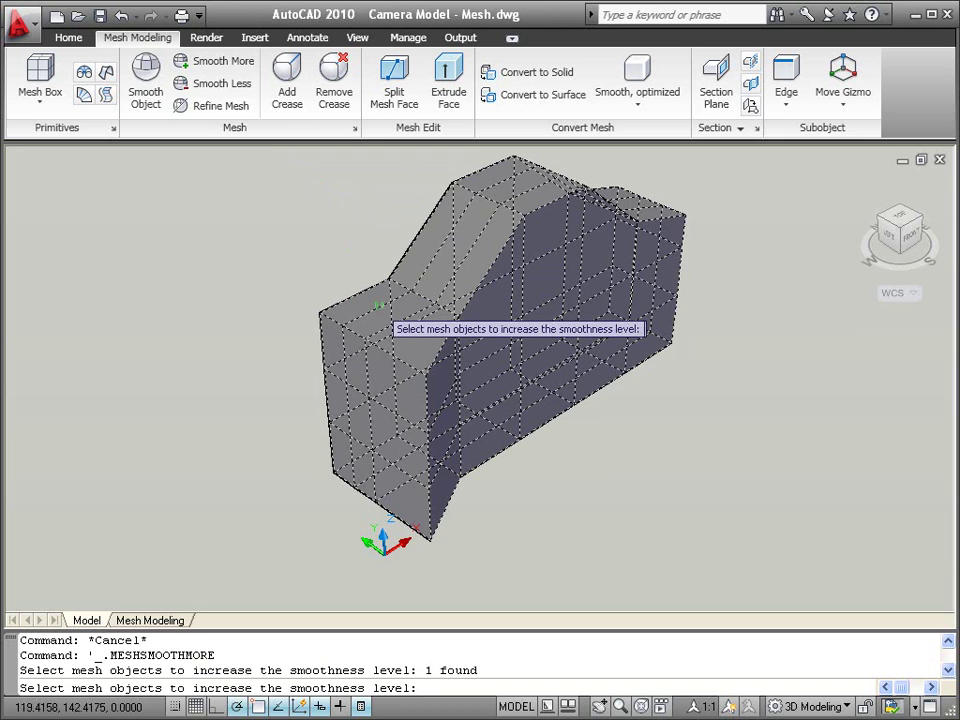
{"action": "key", "text": "Return"}
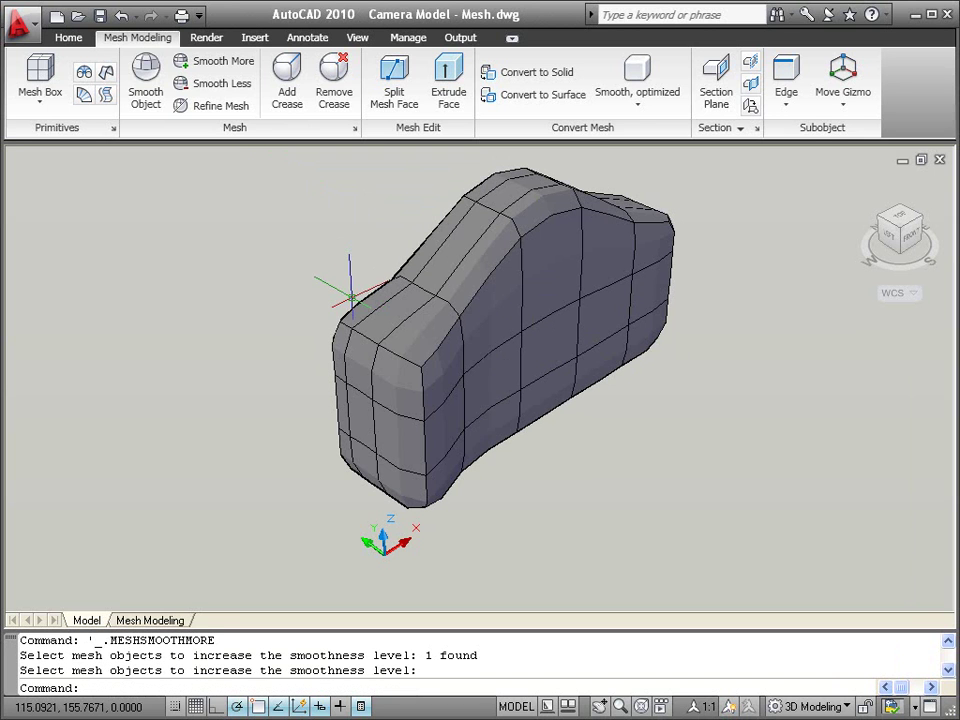
{"action": "left_click", "coordinate": [228, 61]}
{"action": "left_click", "coordinate": [372, 288]}
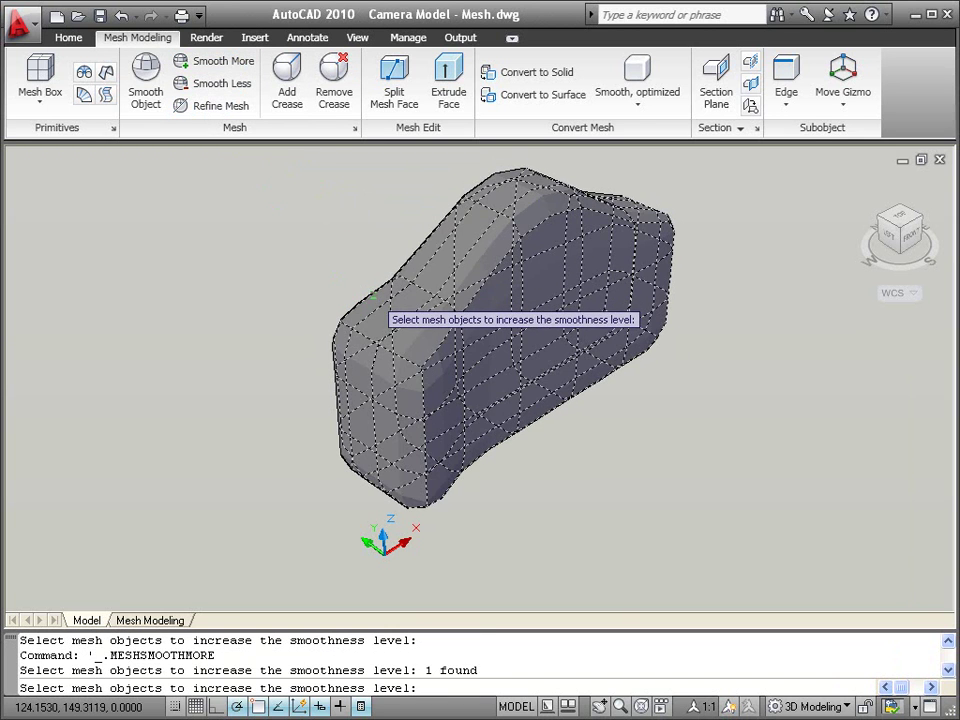
{"action": "key", "text": "Return"}
- Stretch the top ridge edge of the smoothed body down 20 units along Z
{"action": "key", "text": "Escape"}
{"action": "key", "text": "Escape"}
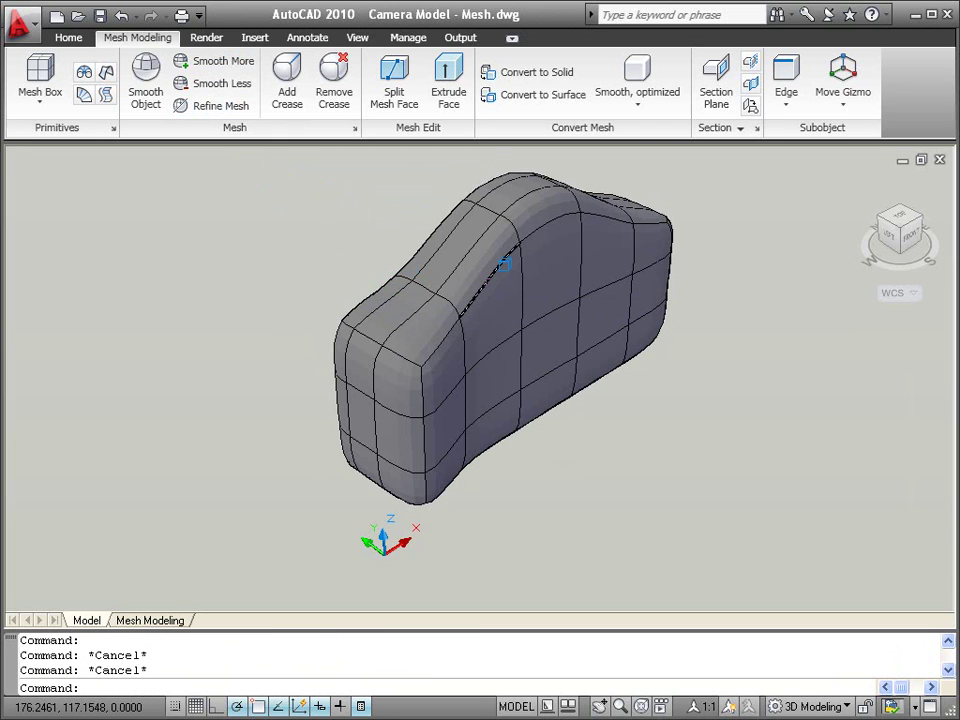
{"action": "left_click", "coordinate": [505, 256], "text": "ctrl"}
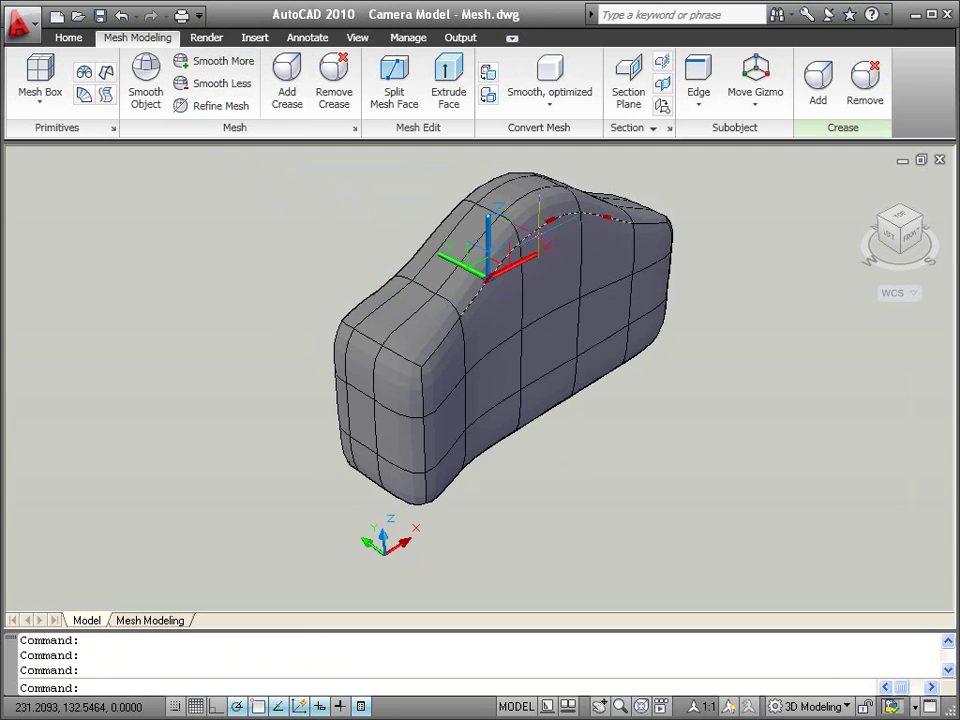
{"action": "left_click", "coordinate": [489, 235]}
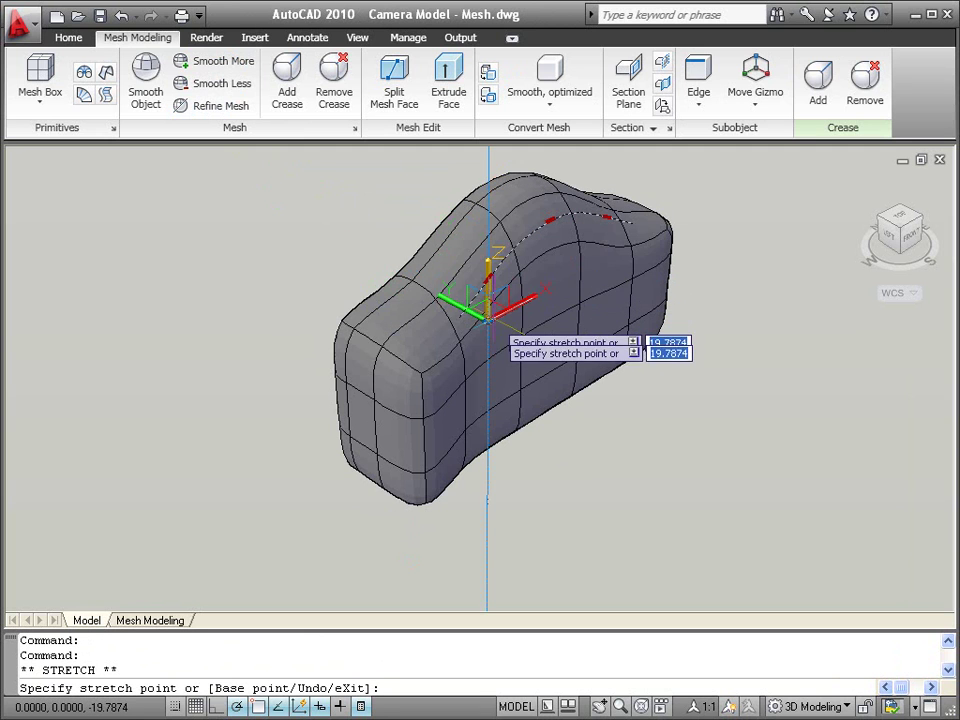
{"action": "type", "text": "20"}
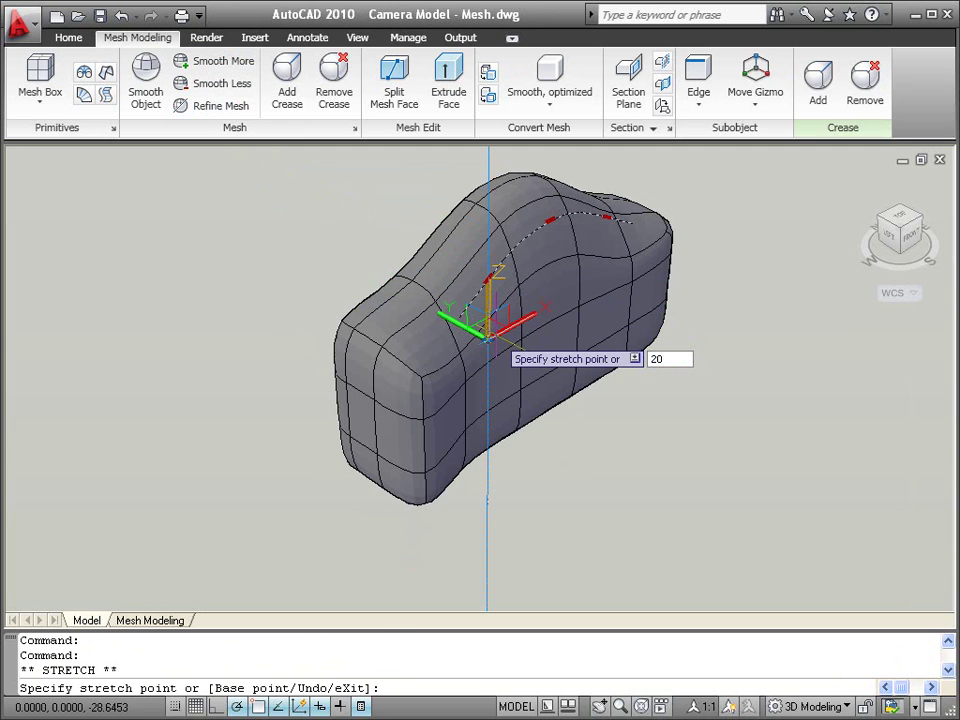
{"action": "key", "text": "Return"}
{"action": "key", "text": "Escape"}
{"action": "left_click", "coordinate": [497, 321]}
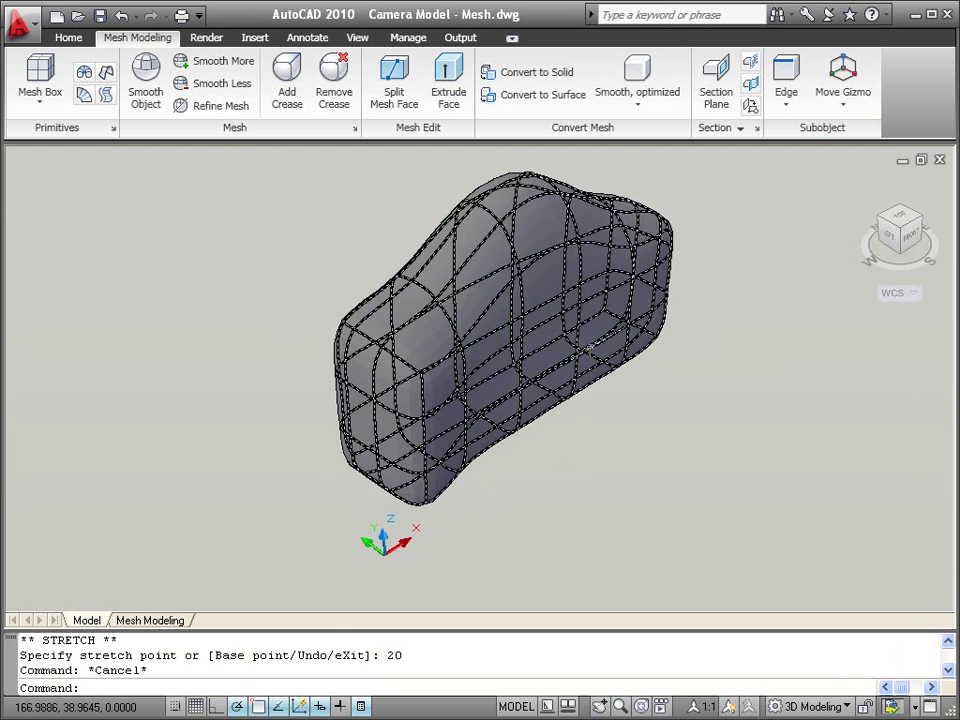
{"action": "scroll", "coordinate": [589, 349], "scroll_direction": "up", "scroll_amount": 2}
{"action": "middle_click_drag", "start_coordinate": [647, 399], "coordinate": [467, 330], "text": "shift"}
- Set the subobject filter to Face and select the centre face on the body's front
{"action": "left_click", "coordinate": [497, 450]}
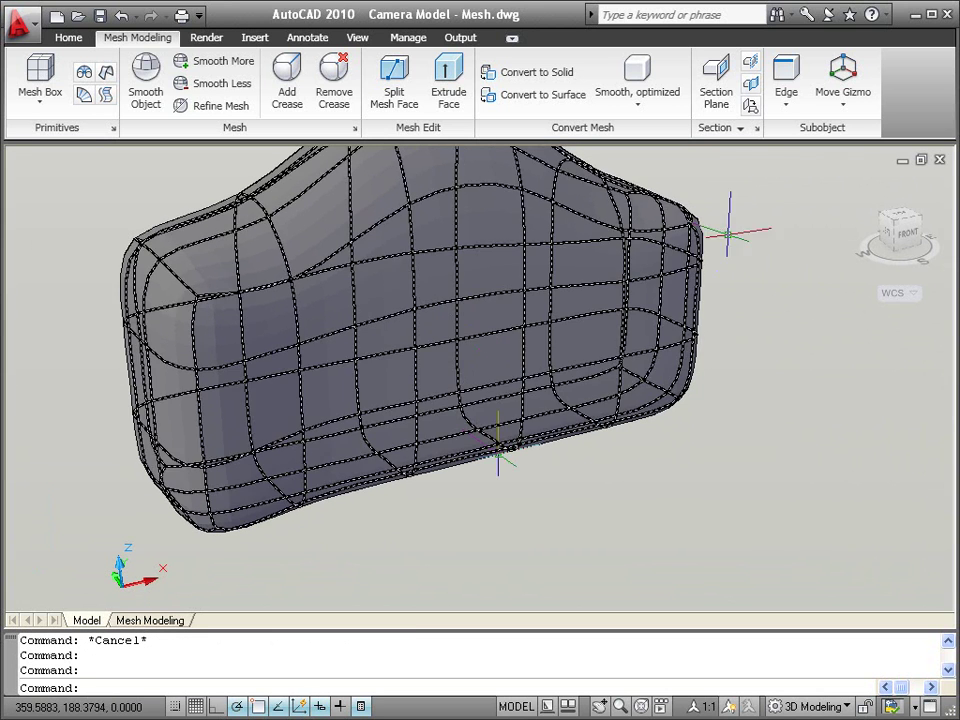
{"action": "key", "text": "Escape"}
{"action": "left_click", "coordinate": [786, 104]}
{"action": "left_click", "coordinate": [803, 250]}
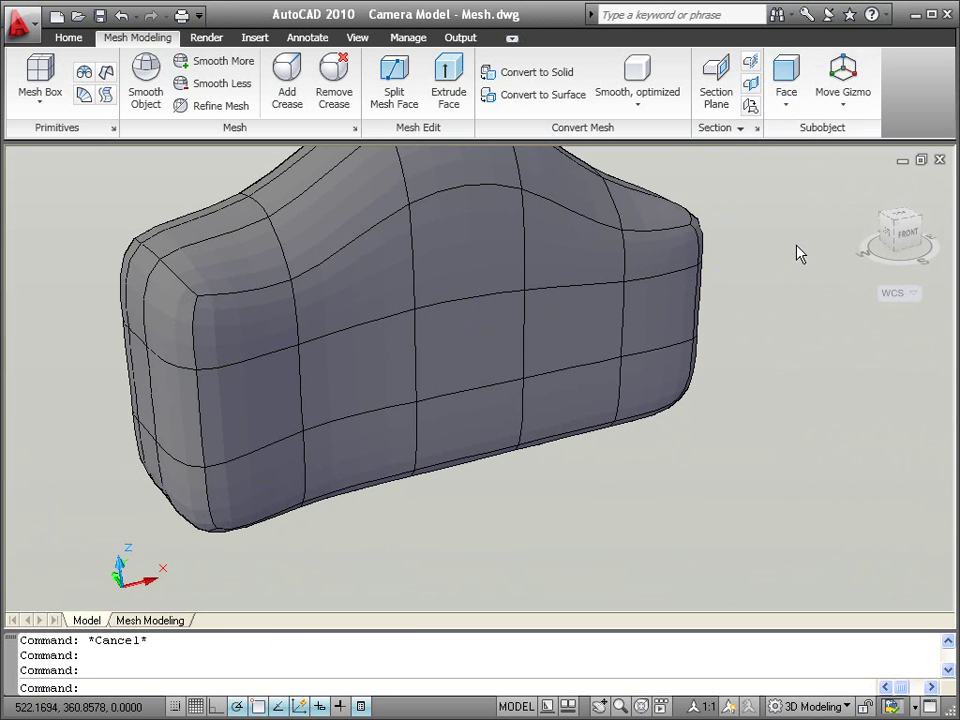
{"action": "left_click", "coordinate": [503, 324]}
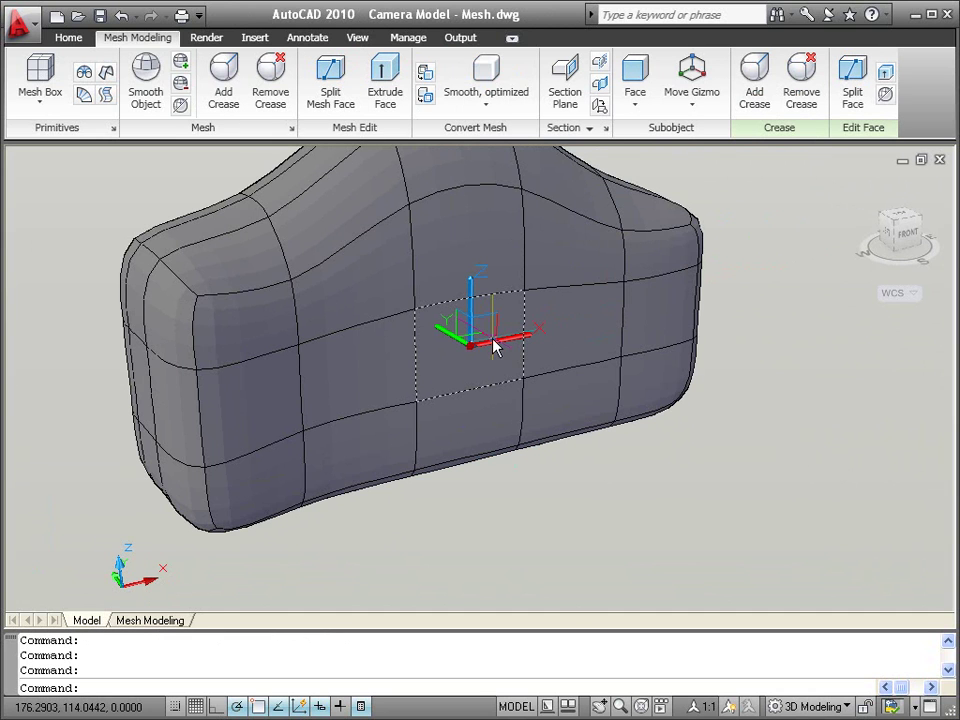
- Scale the front face by 1.5 in the ZX plane, then by 1.5 again along Z
{"action": "right_click", "coordinate": [494, 345]}
{"action": "left_click", "coordinate": [516, 381]}
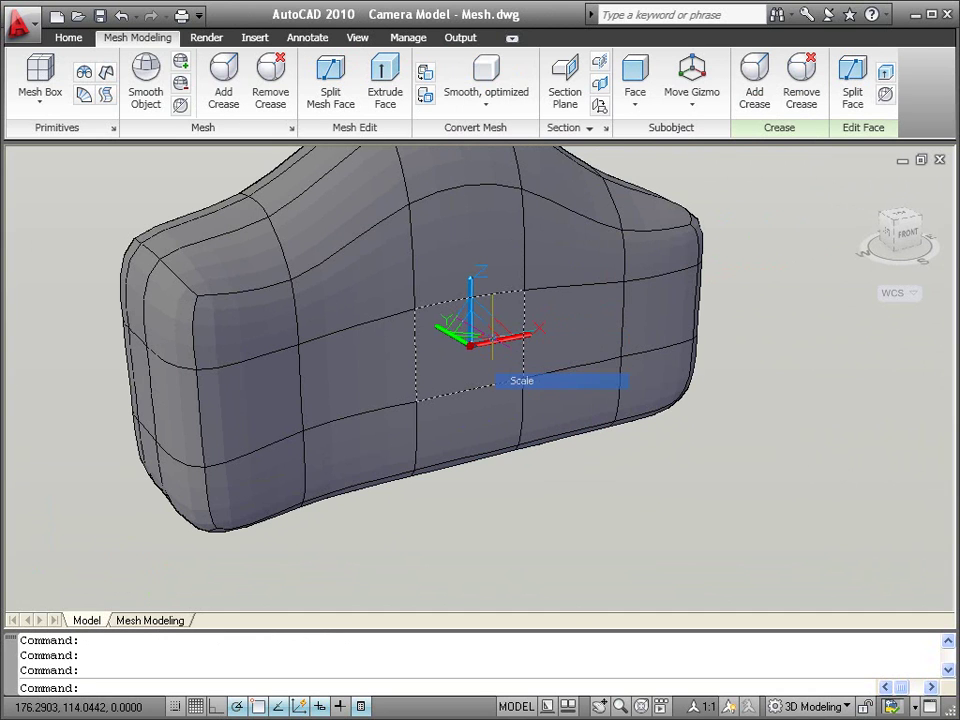
{"action": "right_click", "coordinate": [503, 332]}
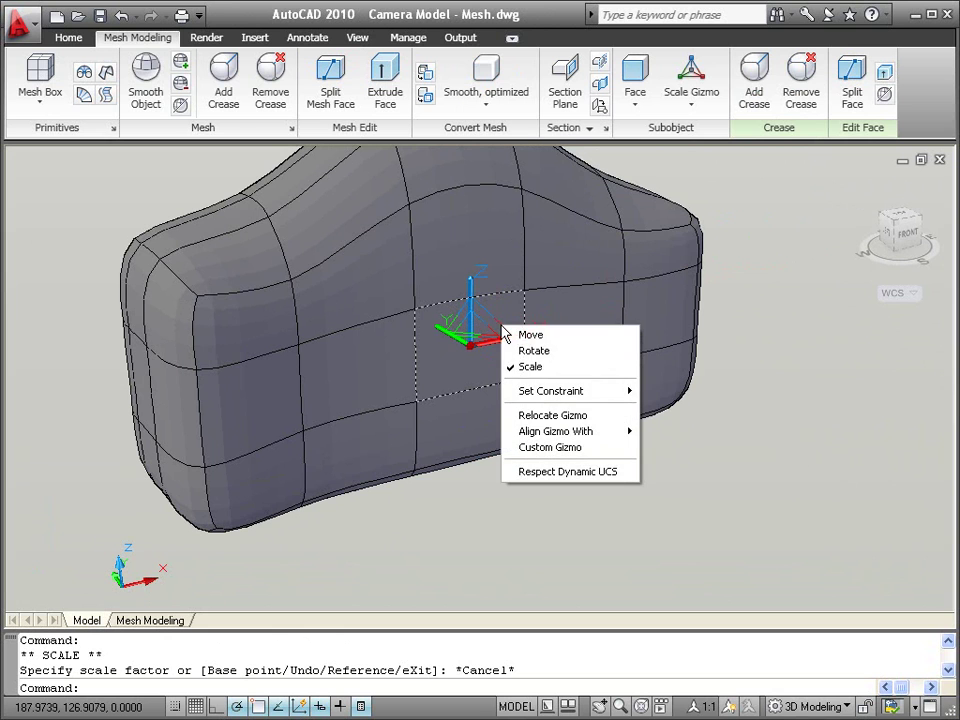
{"action": "mouse_move", "coordinate": [529, 398]}
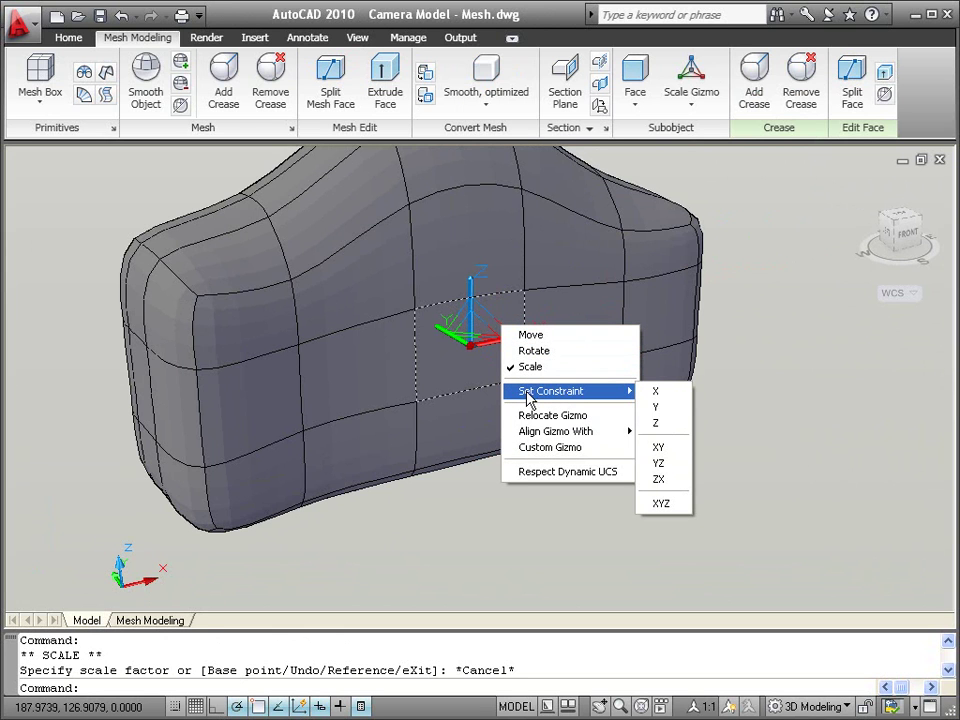
{"action": "left_click", "coordinate": [659, 481]}
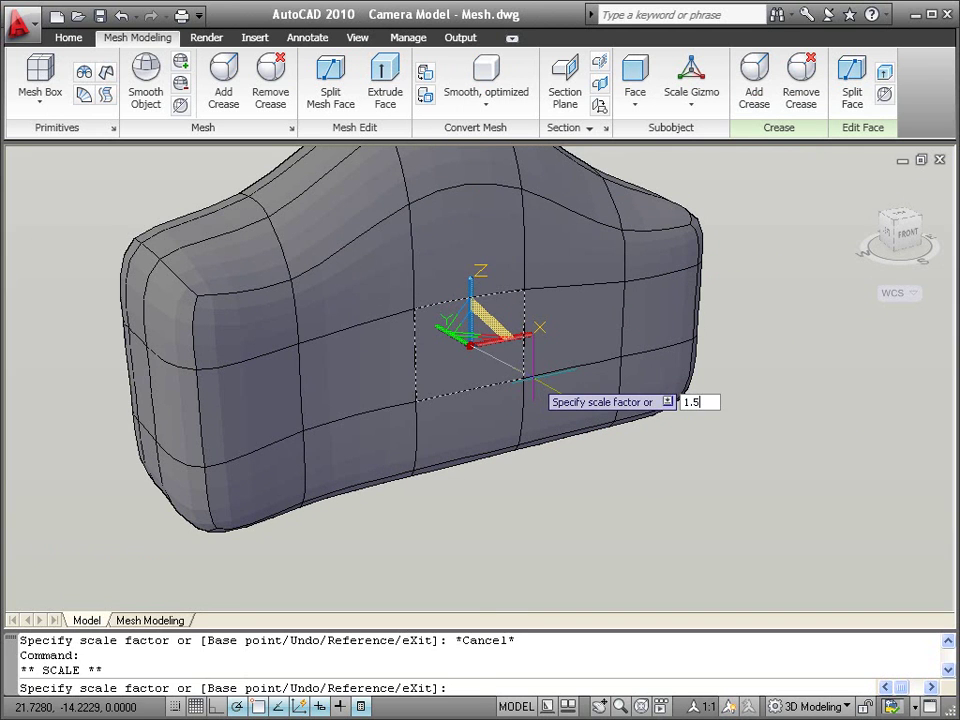
{"action": "type", "text": "1.5"}
{"action": "key", "text": "Return"}
{"action": "left_click", "coordinate": [472, 283]}
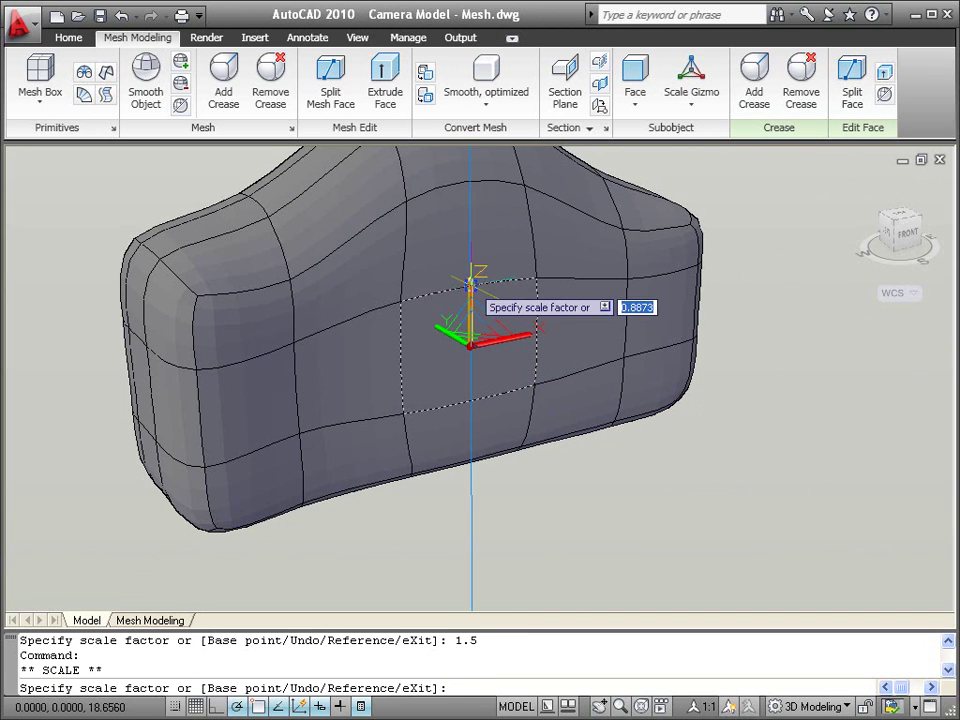
{"action": "type", "text": "1.5"}
{"action": "key", "text": "Return"}
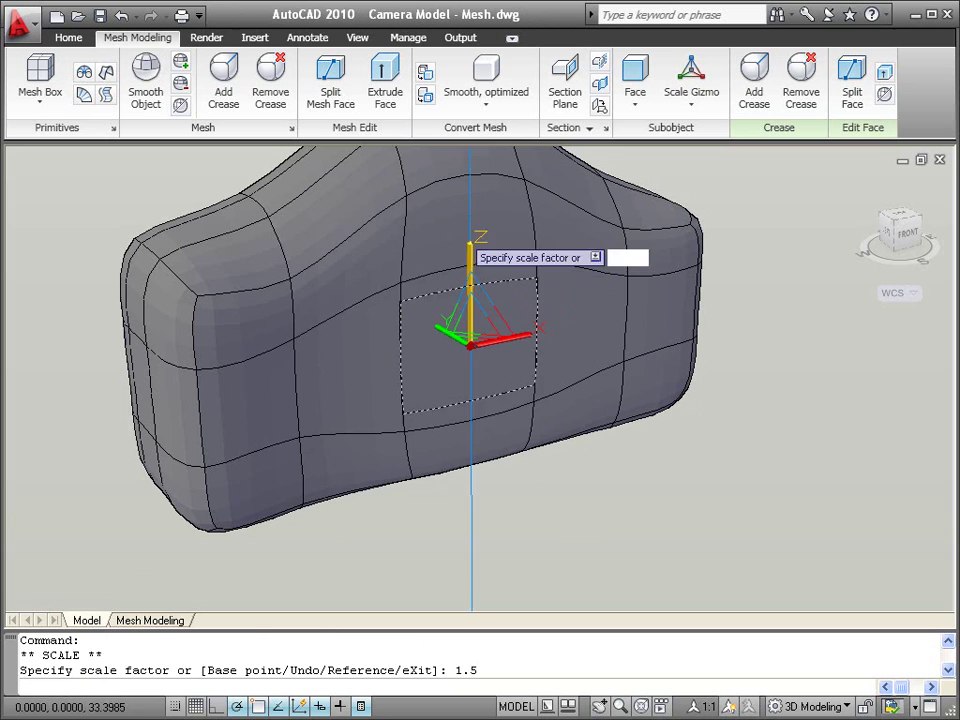
- Extrude the front face 10 units to form the lens opening
{"action": "right_click", "coordinate": [472, 288]}
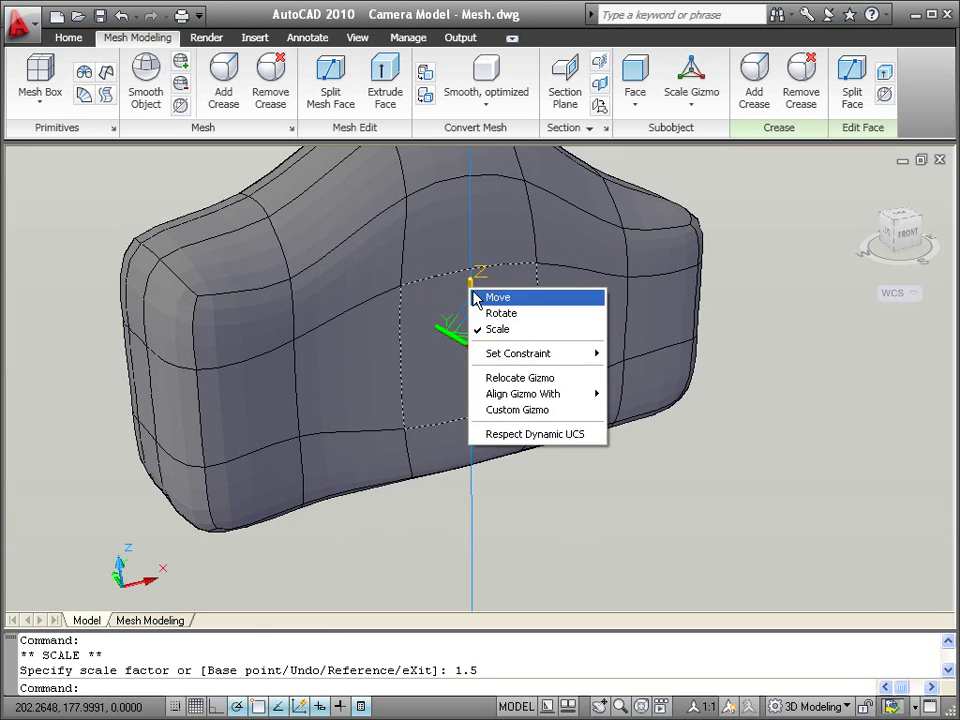
{"action": "left_click", "coordinate": [490, 297]}
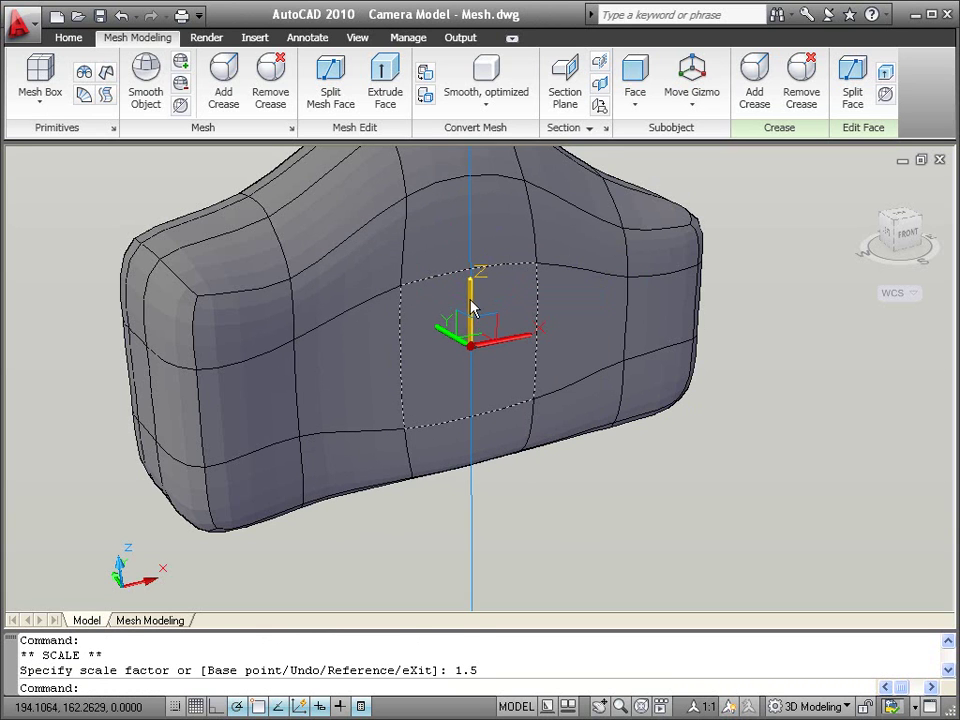
{"action": "left_click", "coordinate": [473, 308]}
{"action": "key", "text": "Escape"}
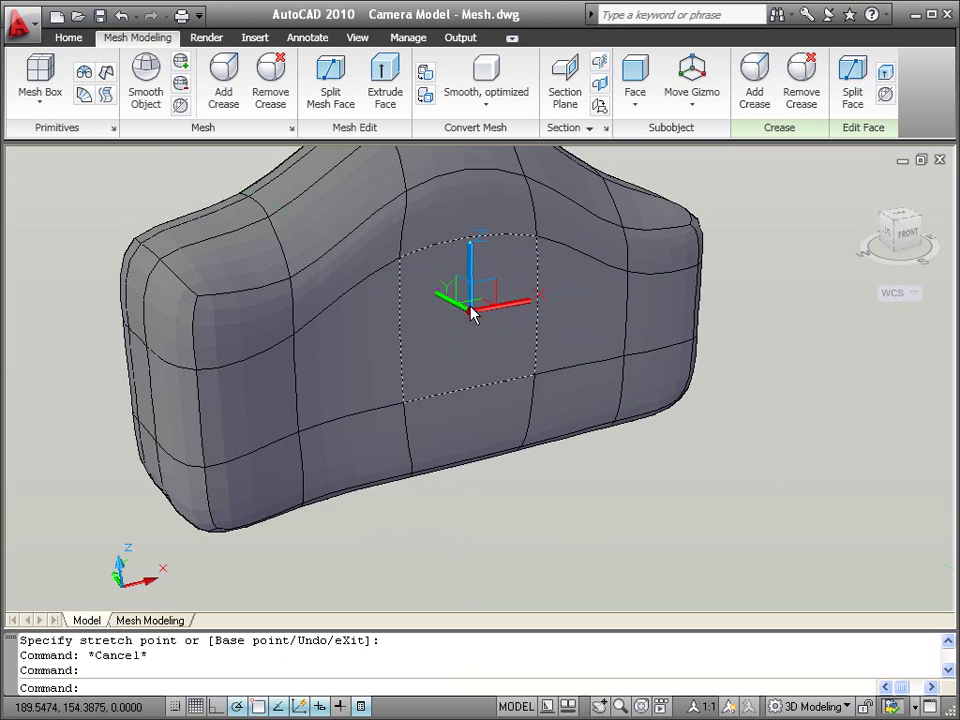
{"action": "left_click", "coordinate": [386, 86]}
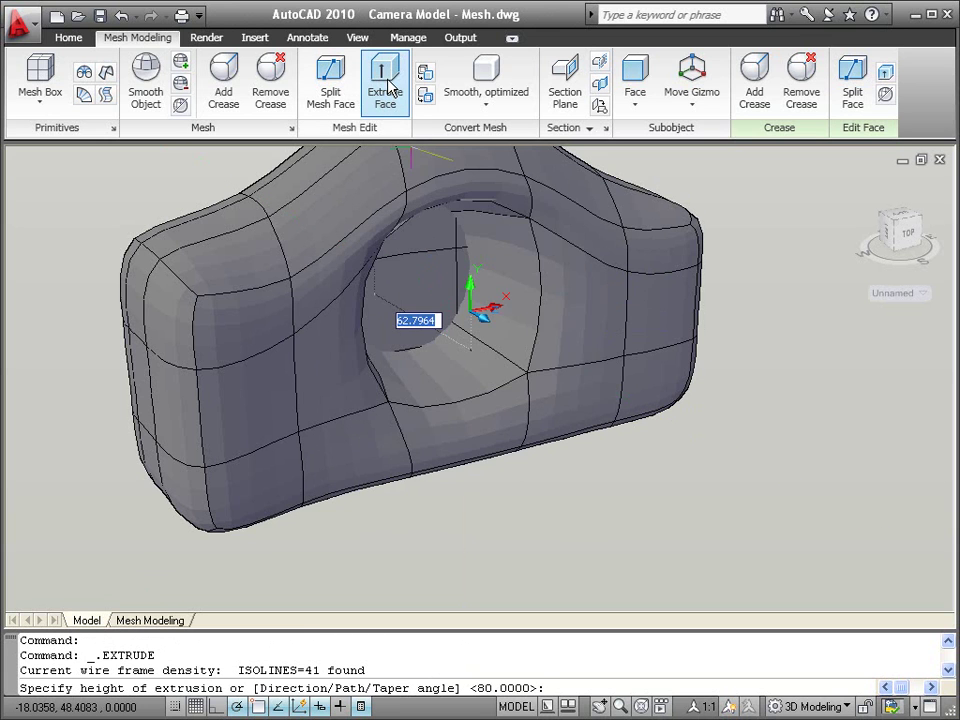
{"action": "type", "text": "10"}
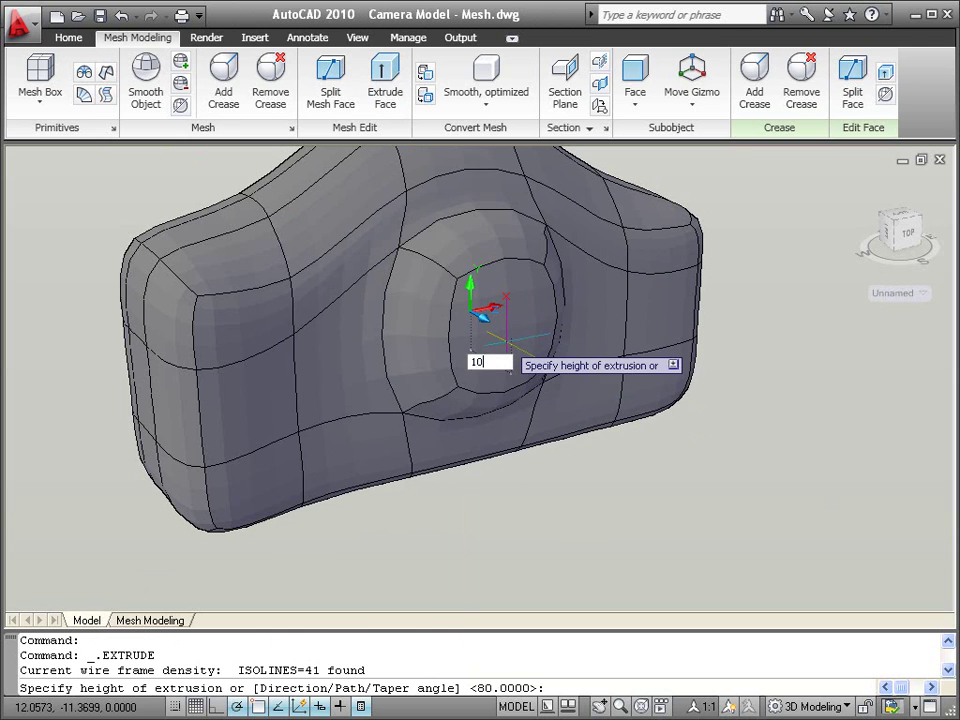
{"action": "key", "text": "Return"}
{"action": "middle_click_drag", "start_coordinate": [370, 326], "coordinate": [568, 315], "text": "shift"}
- From the camera's back, select the top rear face and switch the gizmo to Scale
{"action": "middle_click_drag", "start_coordinate": [300, 362], "coordinate": [746, 349]}
{"action": "middle_click_drag", "start_coordinate": [193, 489], "coordinate": [209, 537]}
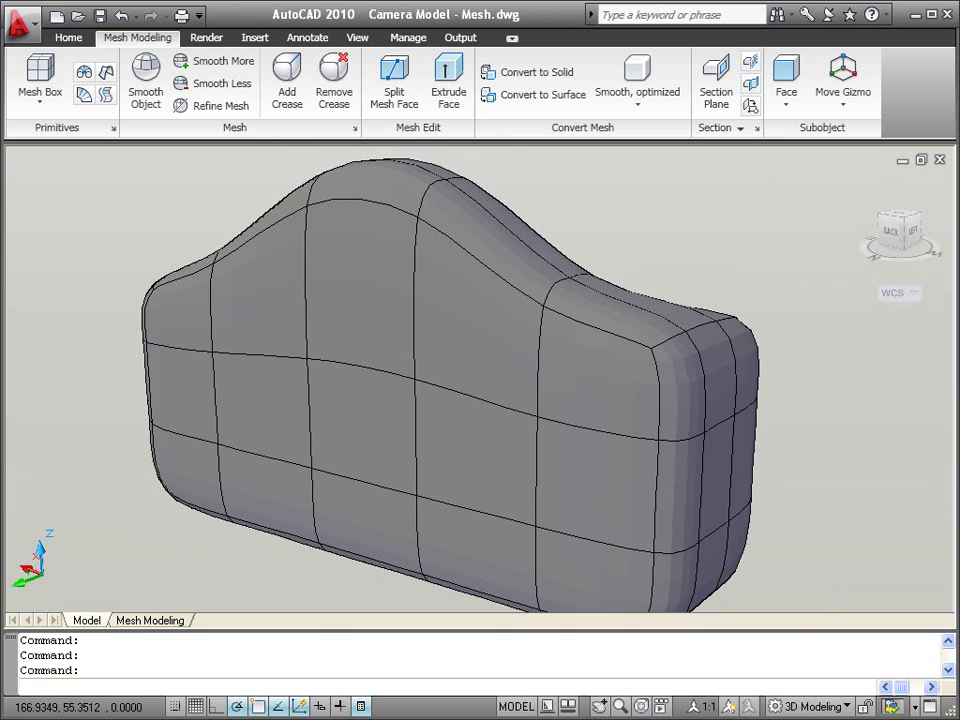
{"action": "left_click", "coordinate": [358, 292], "text": "ctrl"}
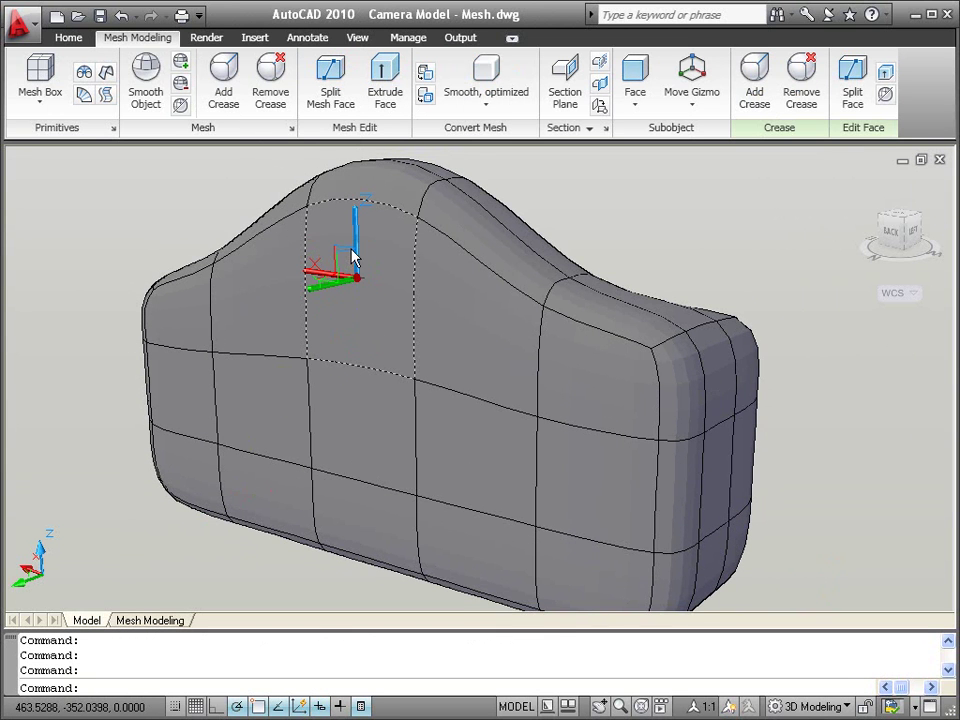
{"action": "right_click", "coordinate": [356, 258]}
{"action": "left_click", "coordinate": [372, 290]}
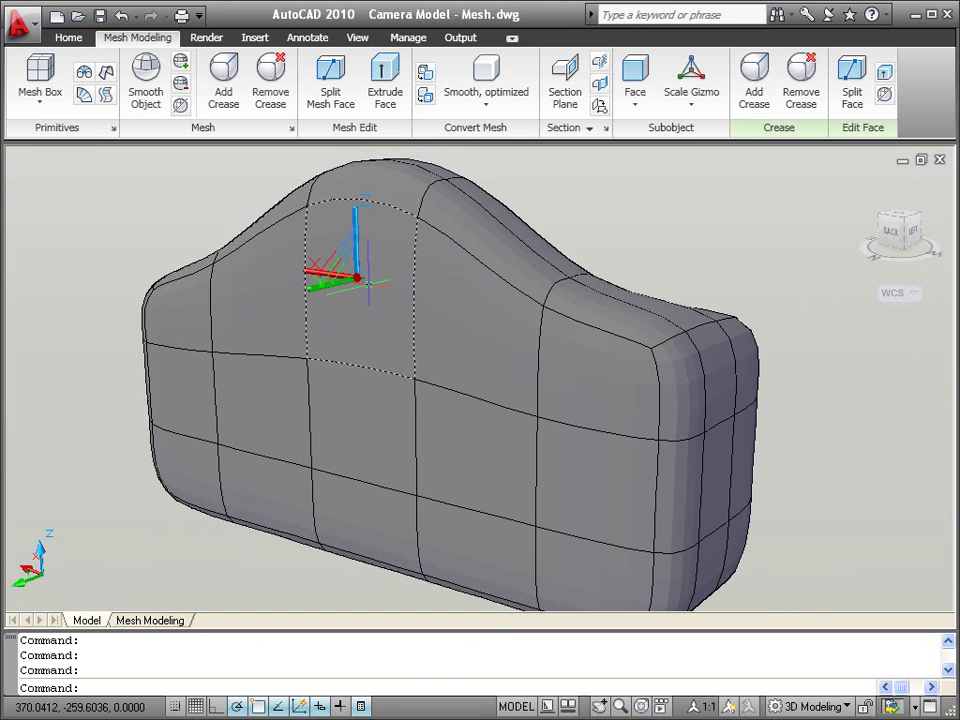
- Scale the top rear face to 0.5, then by 1.3 along X
{"action": "left_click", "coordinate": [336, 260]}
{"action": "type", "text": ".5"}
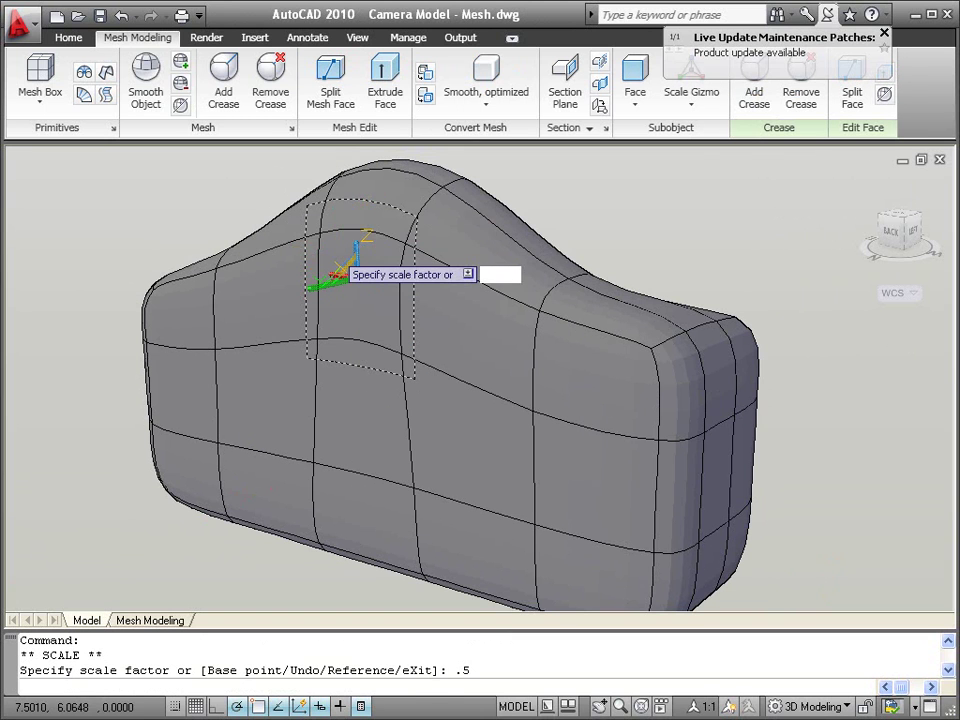
{"action": "key", "text": "Return"}
{"action": "left_click", "coordinate": [312, 277]}
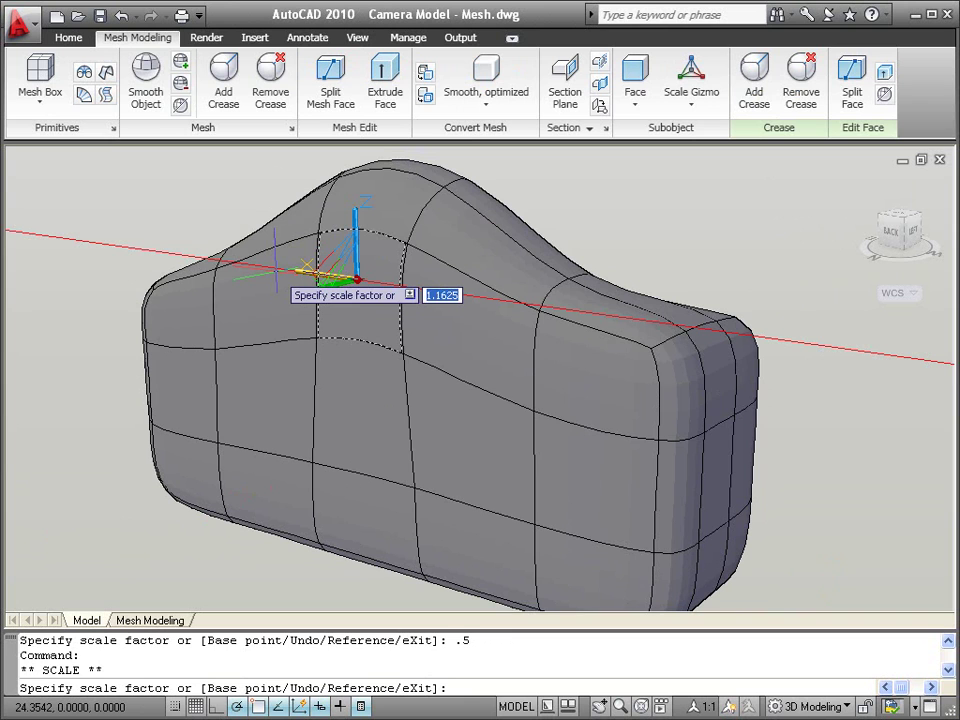
{"action": "type", "text": "1.3"}
{"action": "key", "text": "Return"}
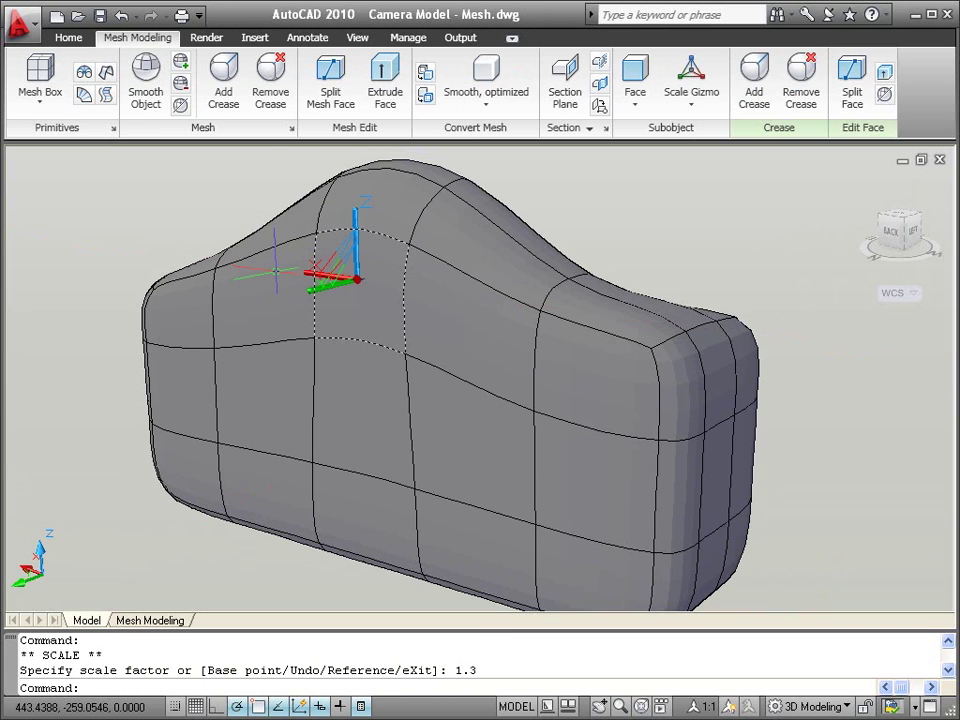
{"action": "left_click", "coordinate": [386, 84]}
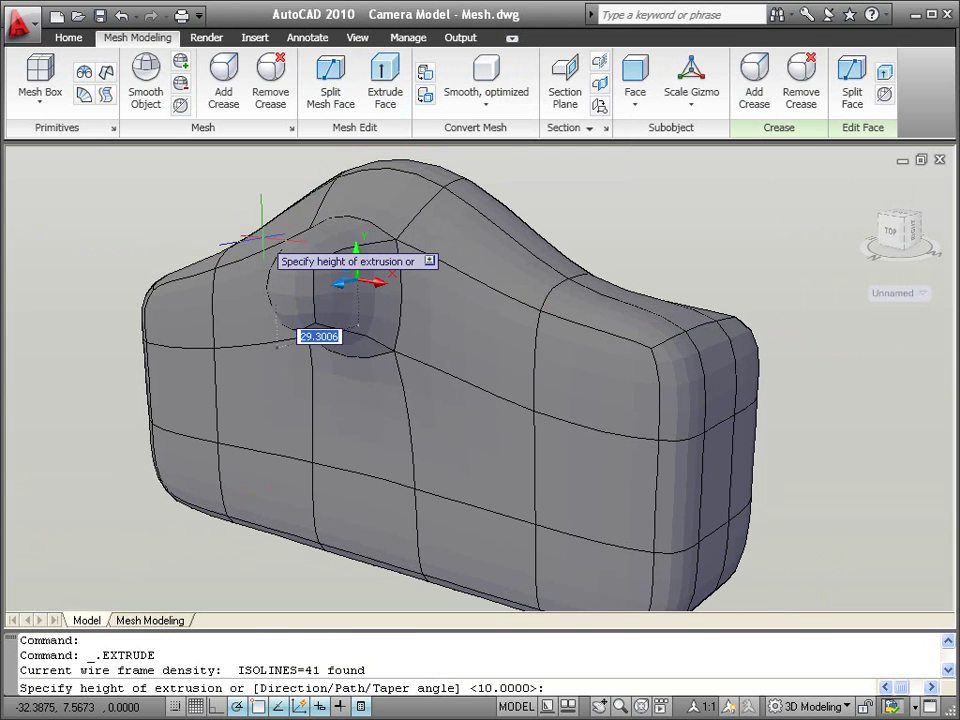
- Extrude the rear face twice, 2 units each time, to form the eyepiece
{"action": "type", "text": "2"}
{"action": "key", "text": "Return"}
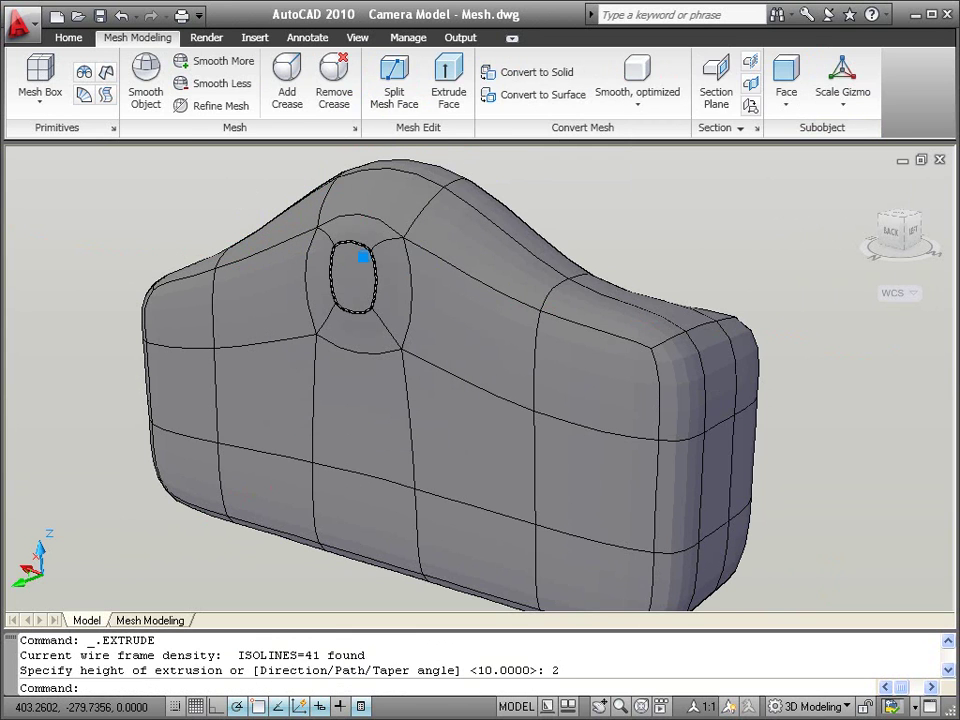
{"action": "left_click", "coordinate": [385, 84]}
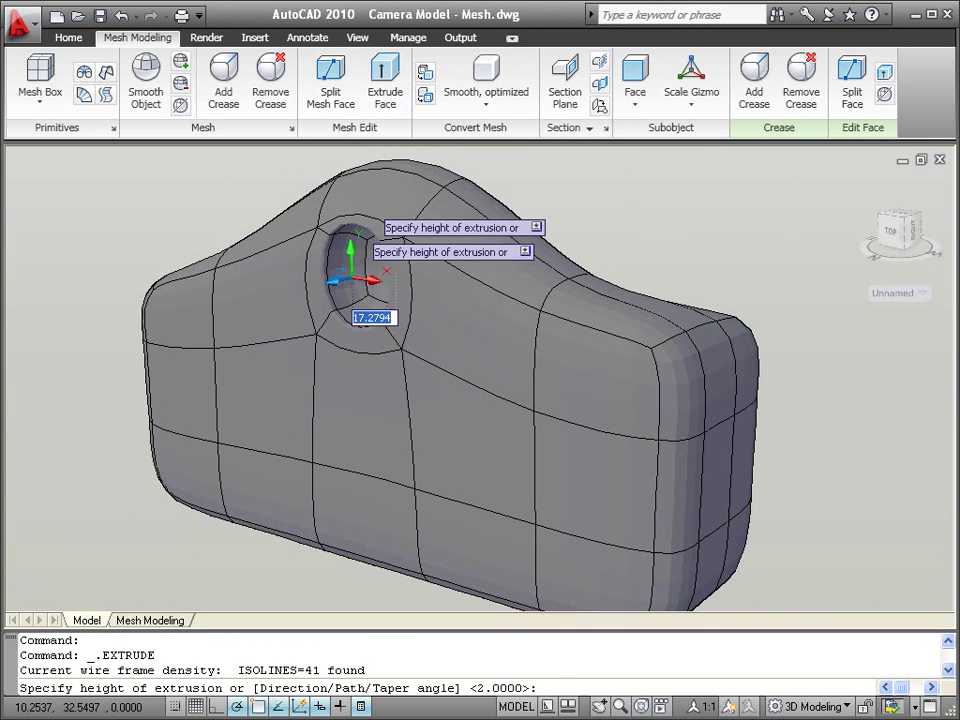
{"action": "type", "text": "2"}
{"action": "key", "text": "Return"}
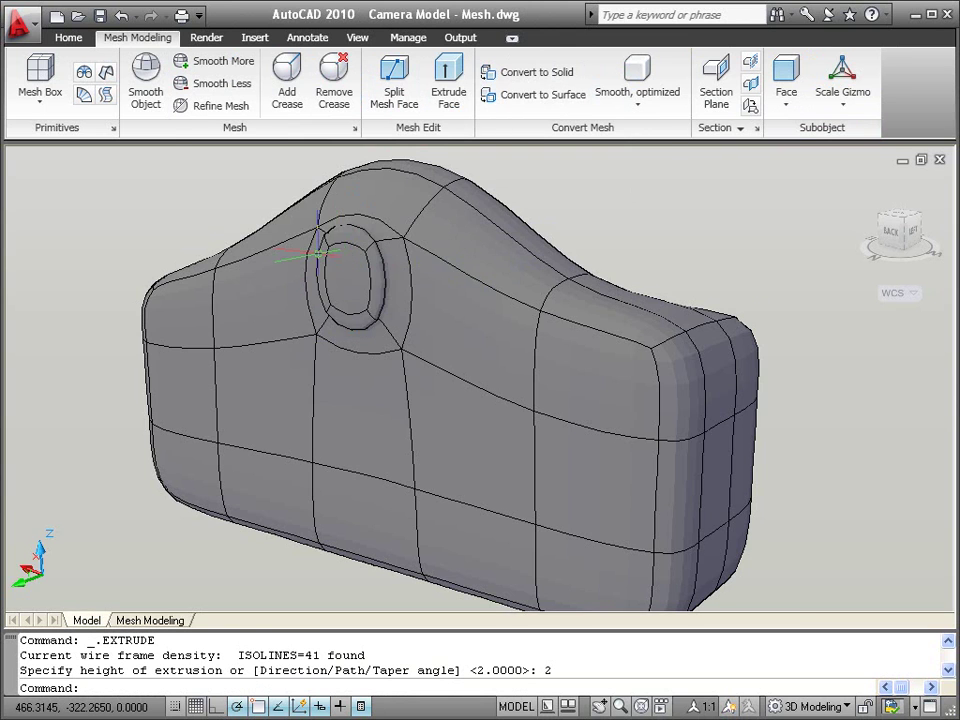
- Give the eyepiece's round end face an Always crease
{"action": "scroll", "coordinate": [340, 250], "scroll_direction": "up", "scroll_amount": 3}
{"action": "middle_click_drag", "start_coordinate": [338, 252], "coordinate": [388, 330], "text": "shift"}
{"action": "left_click", "coordinate": [386, 332], "text": "ctrl"}
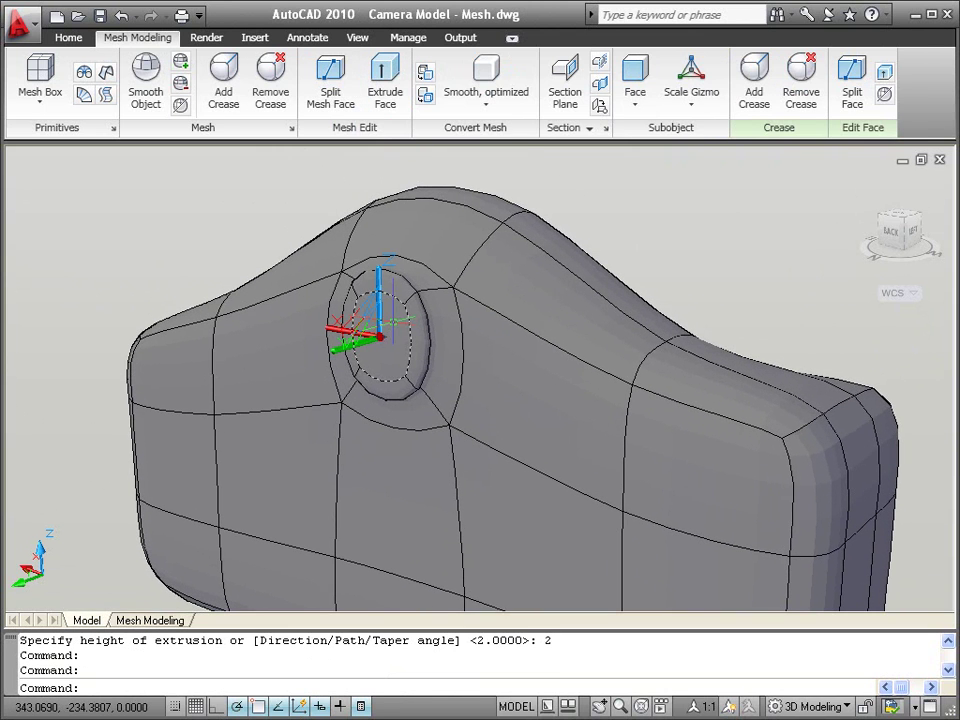
{"action": "left_click", "coordinate": [224, 83]}
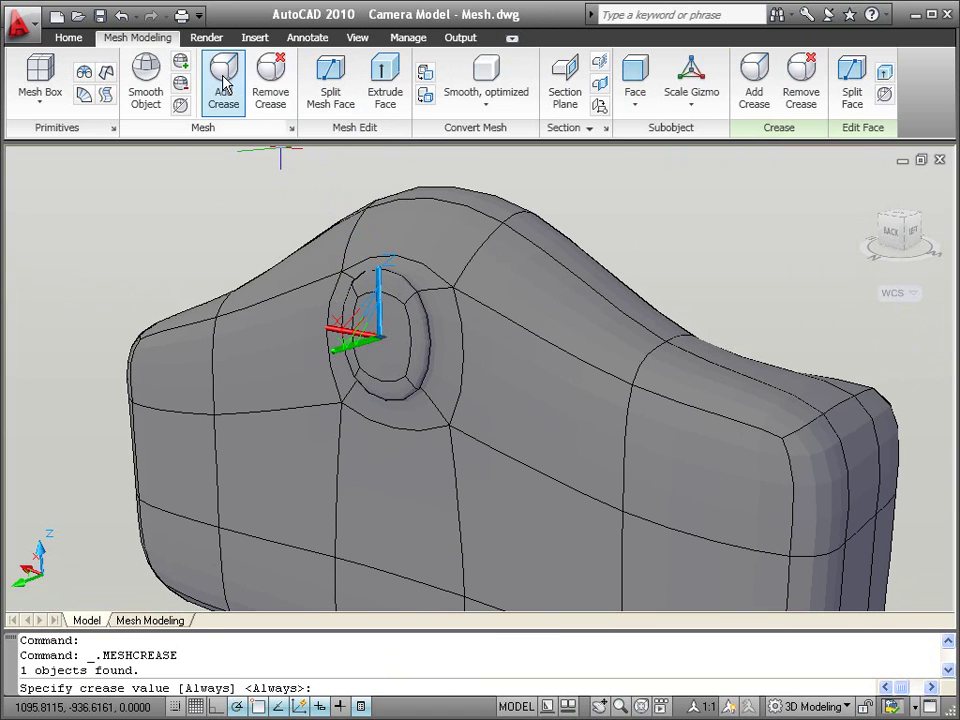
{"action": "right_click", "coordinate": [214, 199]}
{"action": "left_click", "coordinate": [253, 250]}
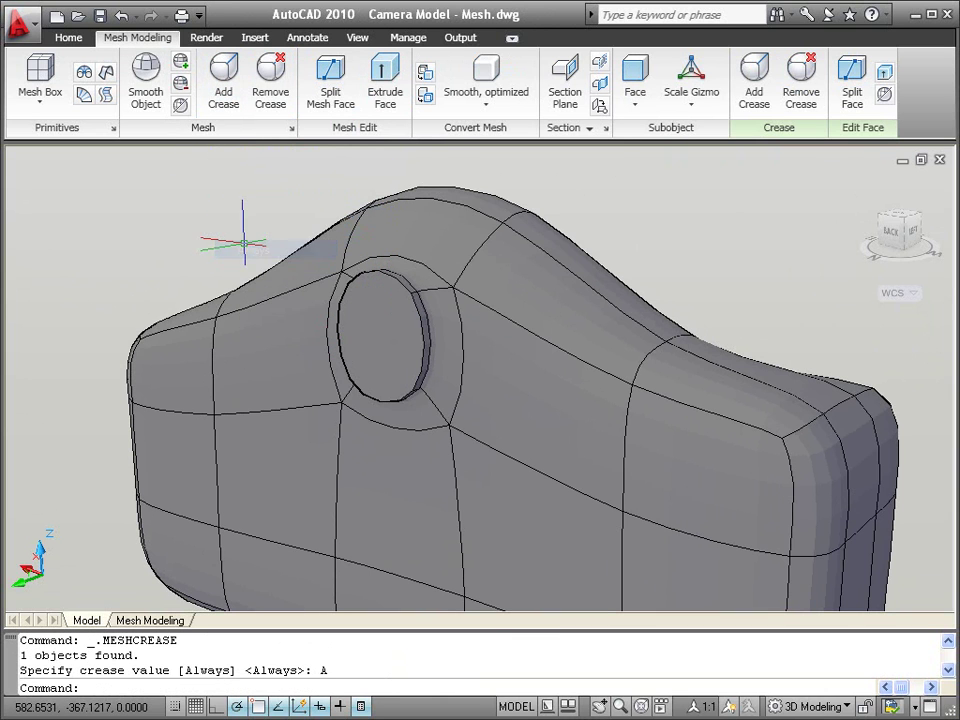
- Scale the round eyepiece end face by 0.7 and set the gizmo to Move
{"action": "left_click", "coordinate": [405, 318]}
{"action": "left_click", "coordinate": [362, 319]}
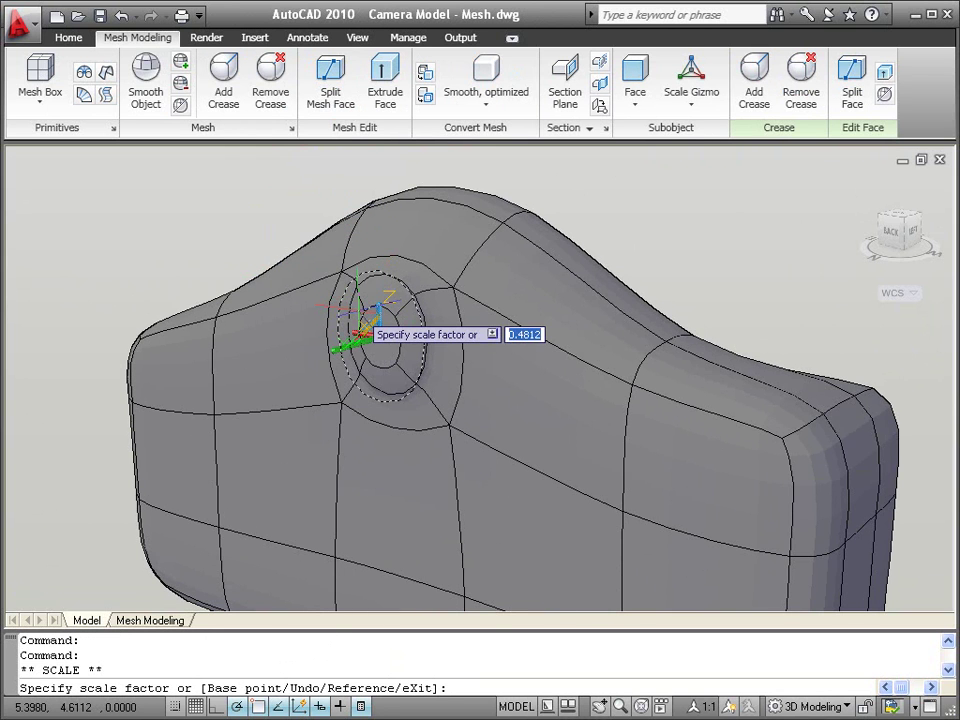
{"action": "type", "text": "."}
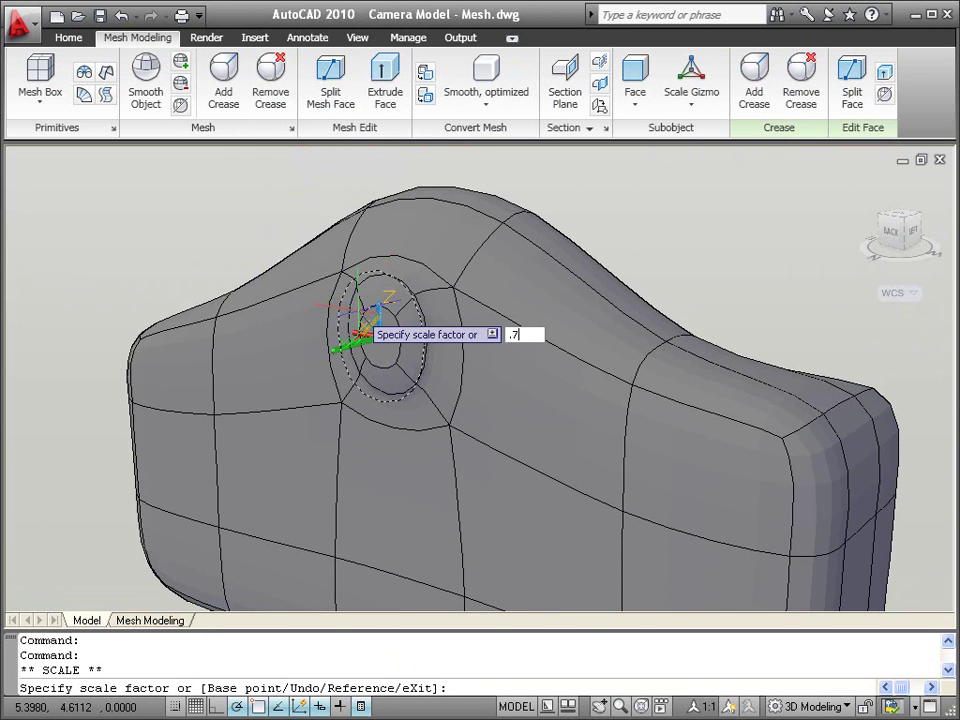
{"action": "type", "text": "7"}
{"action": "key", "text": "Return"}
{"action": "right_click", "coordinate": [361, 316]}
{"action": "left_click", "coordinate": [386, 322]}
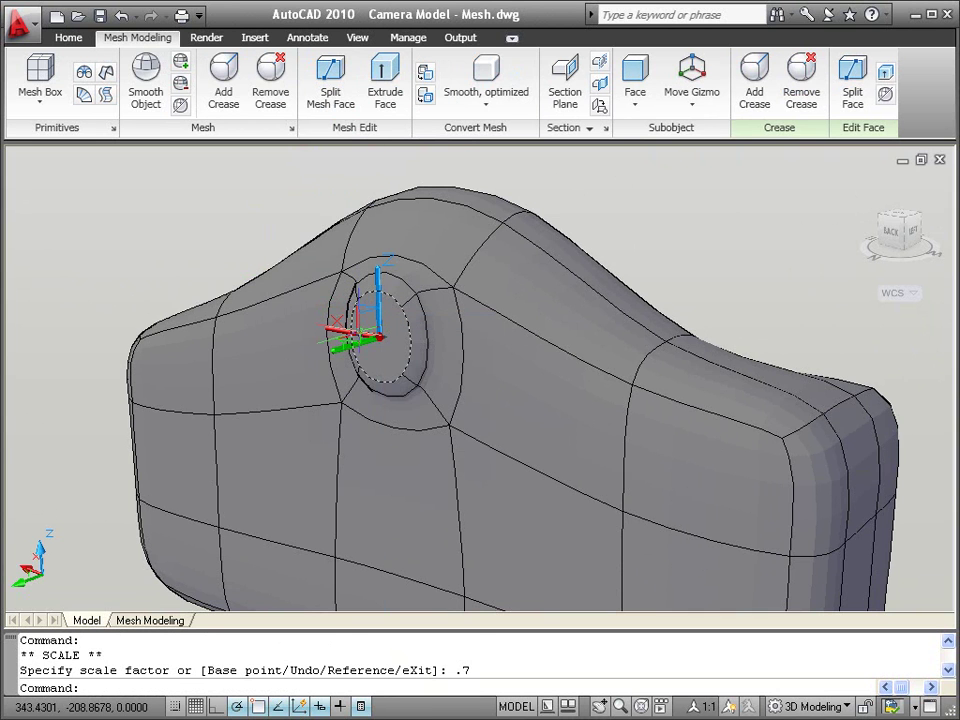